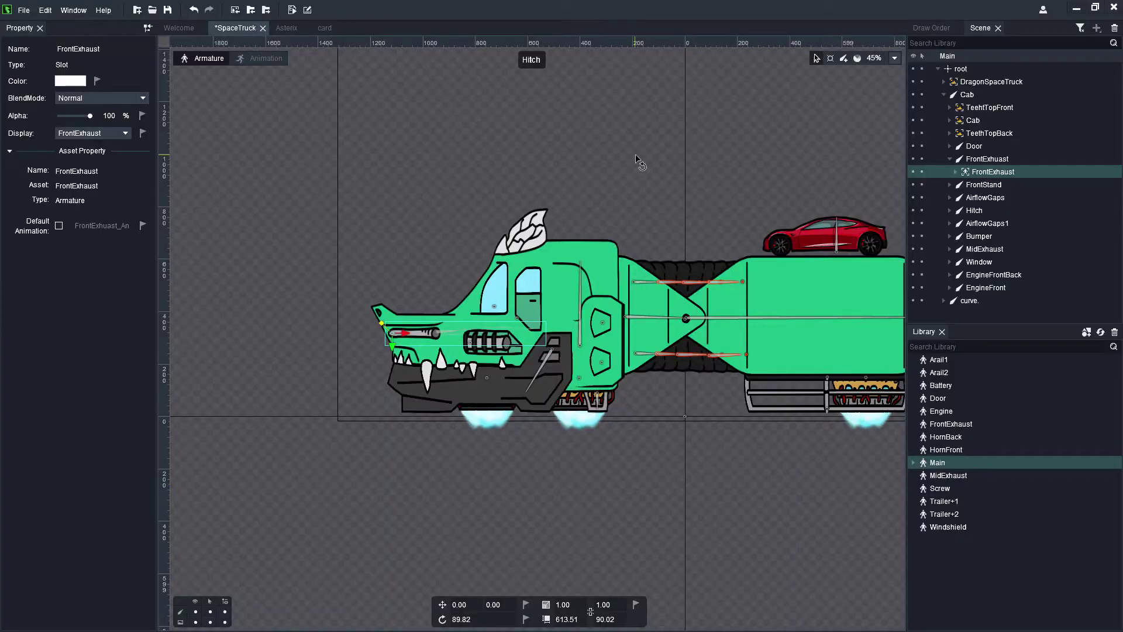
# Frame the cab in the canvas and clear the front exhaust slot selection.
pyautogui.scroll(2, 673, 176)
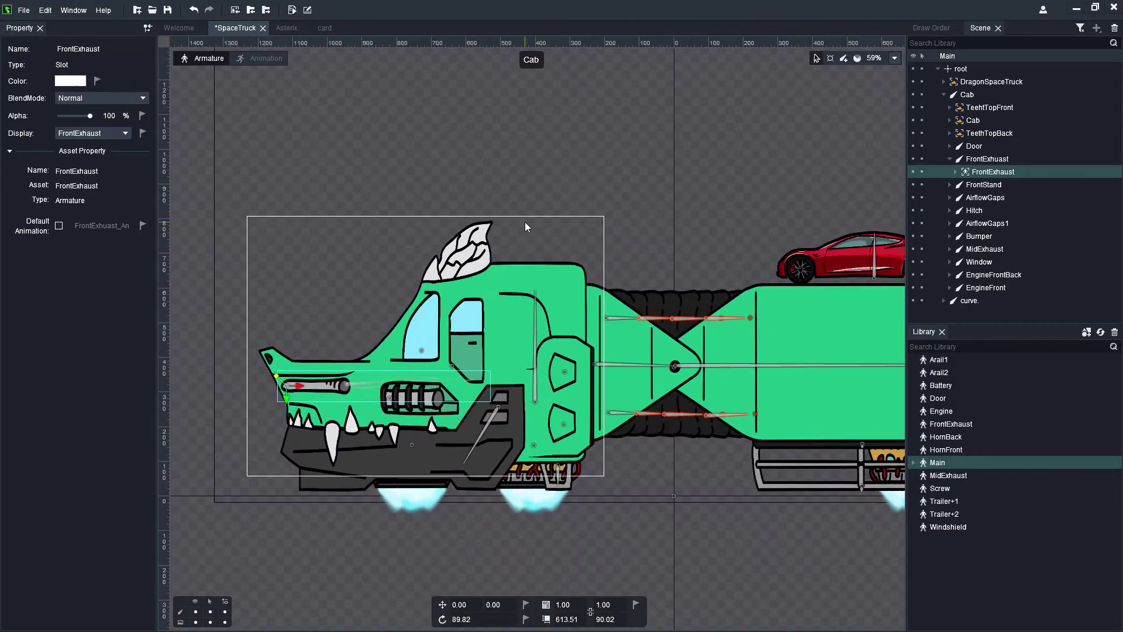
pyautogui.moveTo(685, 209); pyautogui.dragTo(602, 170)
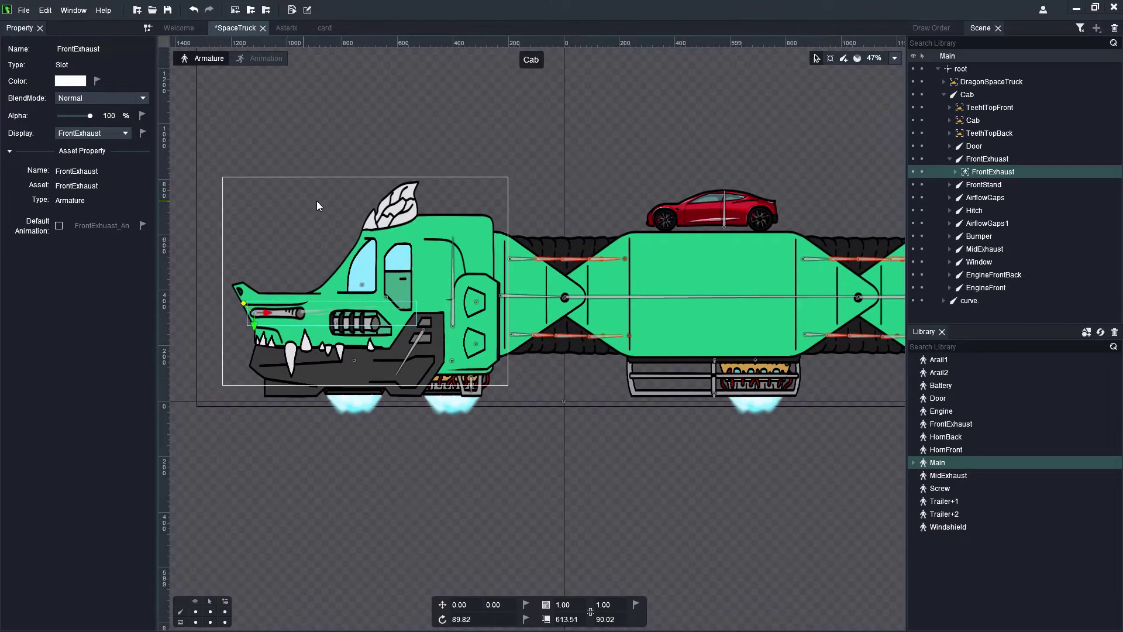
pyautogui.click(374, 214)
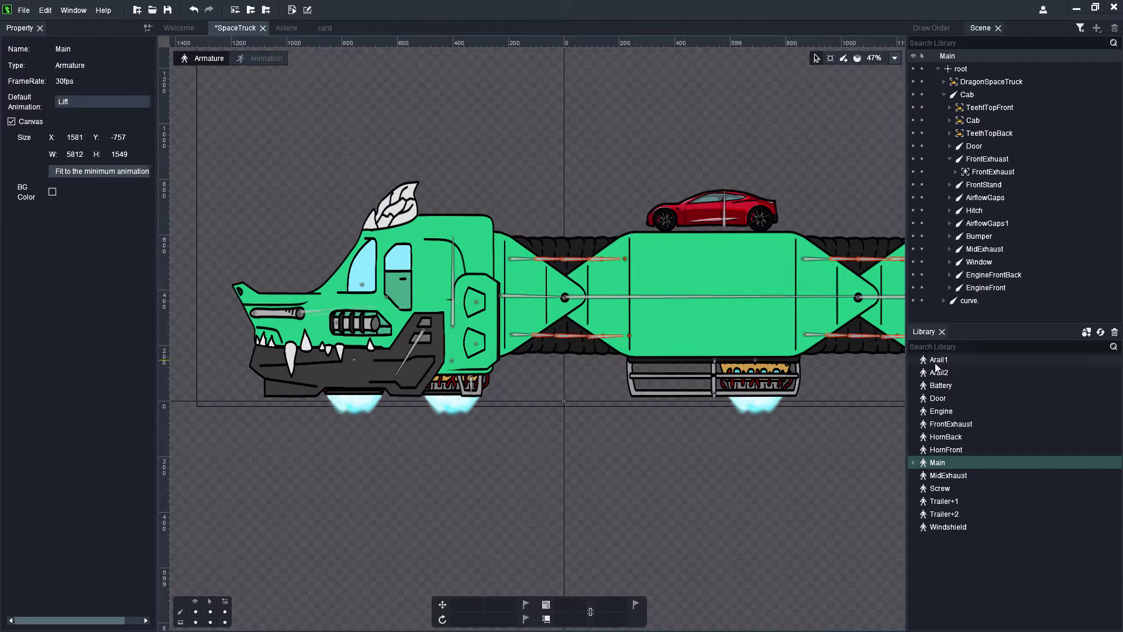
# Step through the library armatures from Arail1 and Battery down to Screw.
pyautogui.click(968, 384)
pyautogui.click(958, 360)
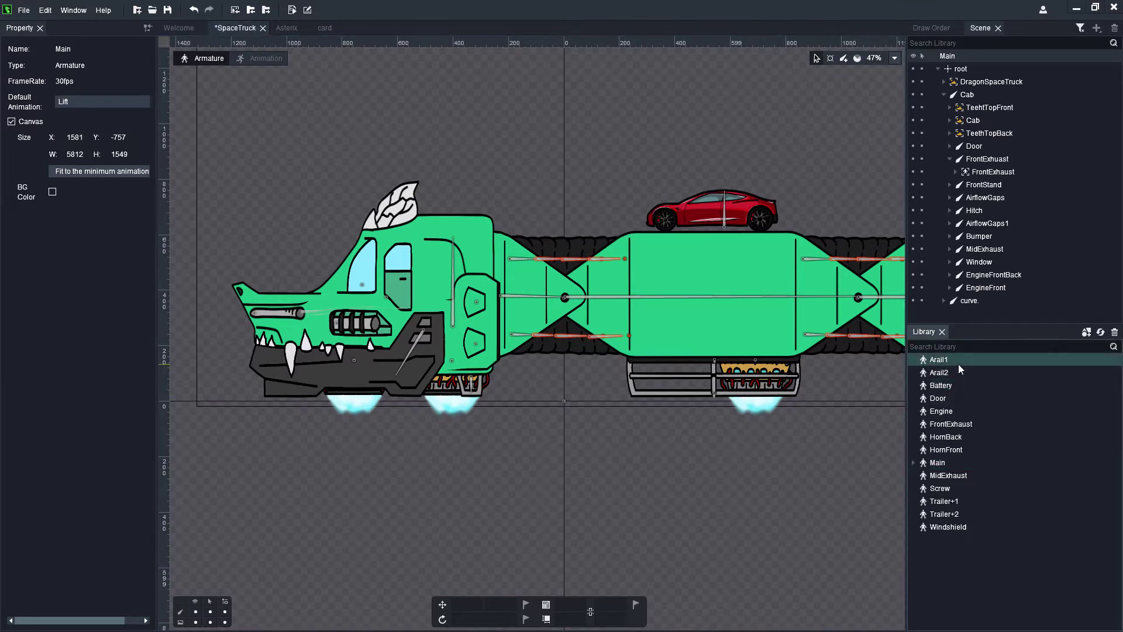
pyautogui.click(952, 388)
pyautogui.click(950, 399)
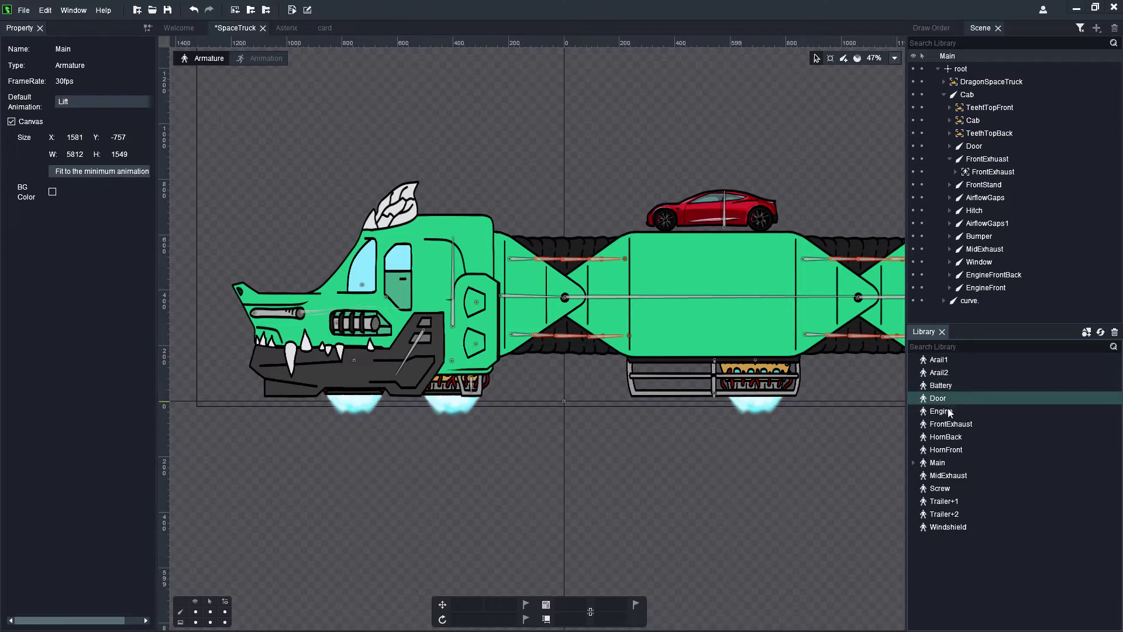
pyautogui.click(952, 412)
pyautogui.click(955, 424)
pyautogui.click(961, 439)
pyautogui.click(960, 449)
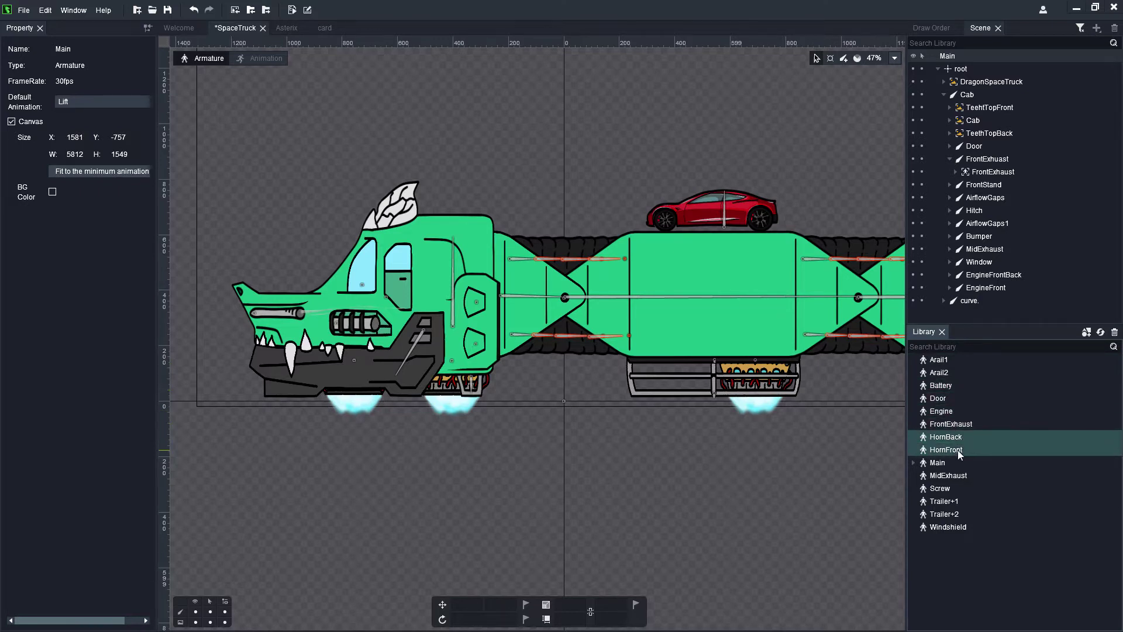
pyautogui.click(956, 462)
pyautogui.click(953, 477)
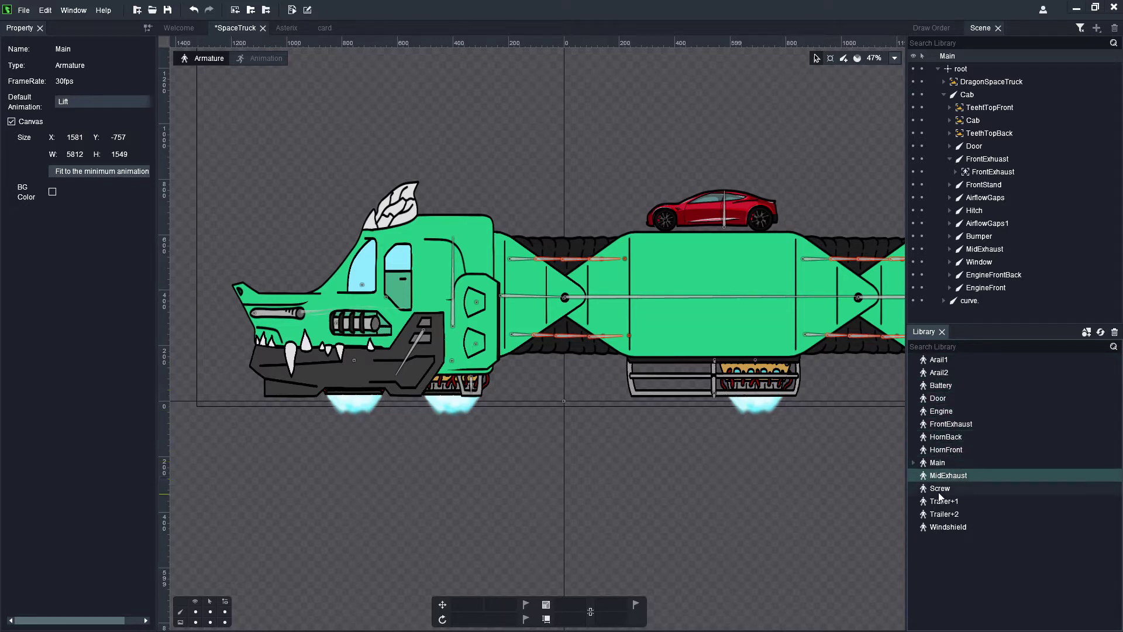
pyautogui.click(948, 490)
# Compare the Trailer+1 and Trailer+2 armatures in the library, ending on Trailer+1.
pyautogui.moveTo(934, 491)
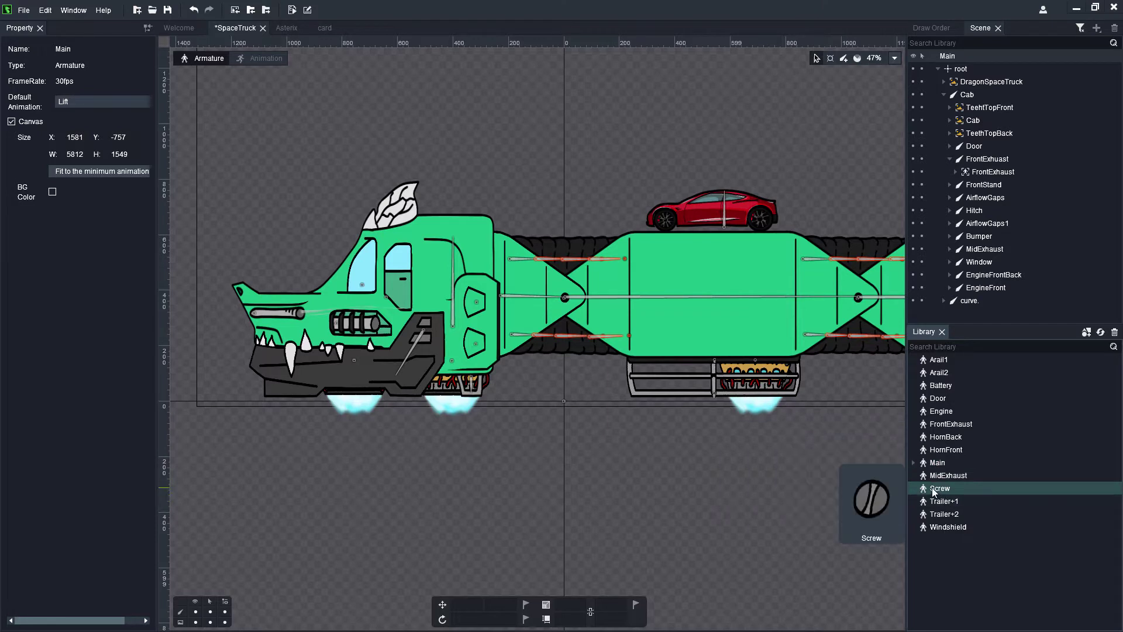
pyautogui.click(937, 502)
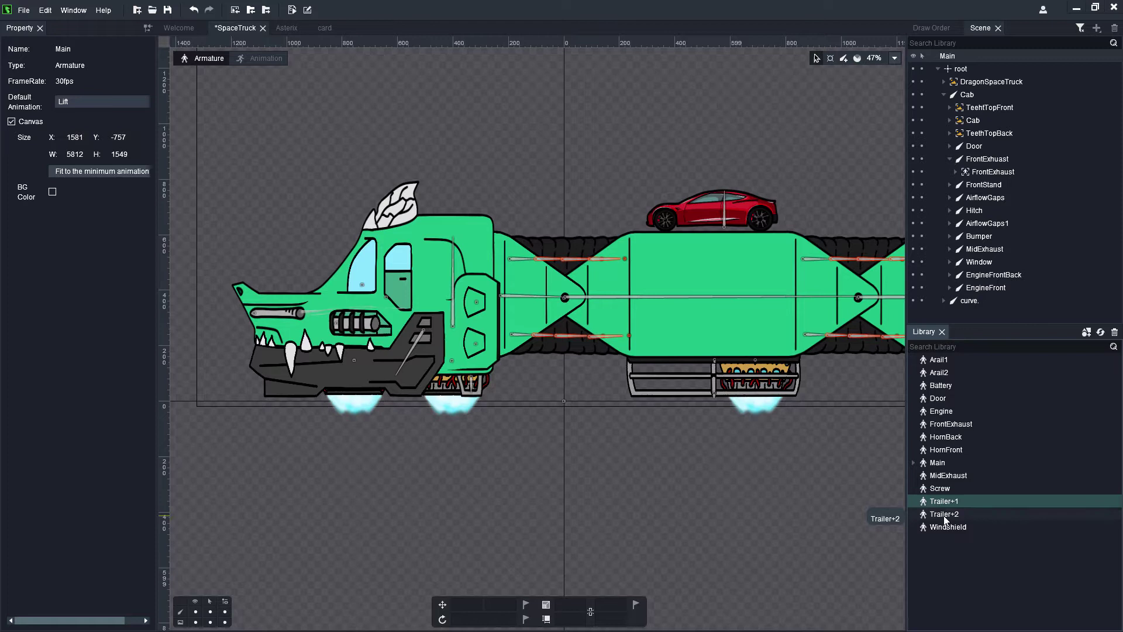
pyautogui.click(945, 514)
pyautogui.moveTo(946, 503)
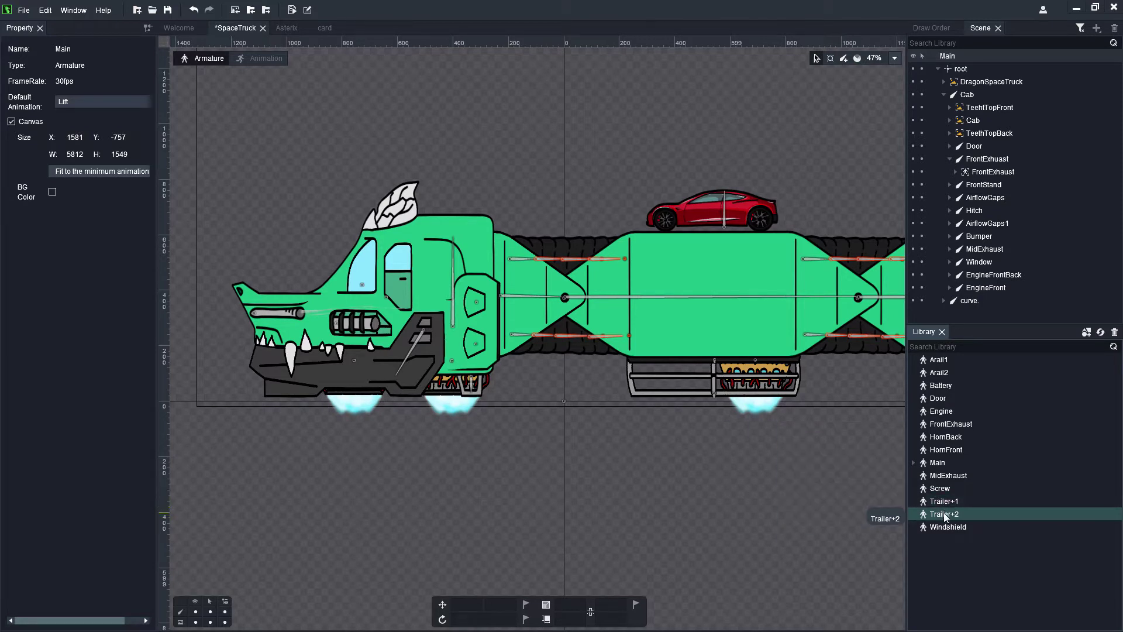
pyautogui.click(945, 502)
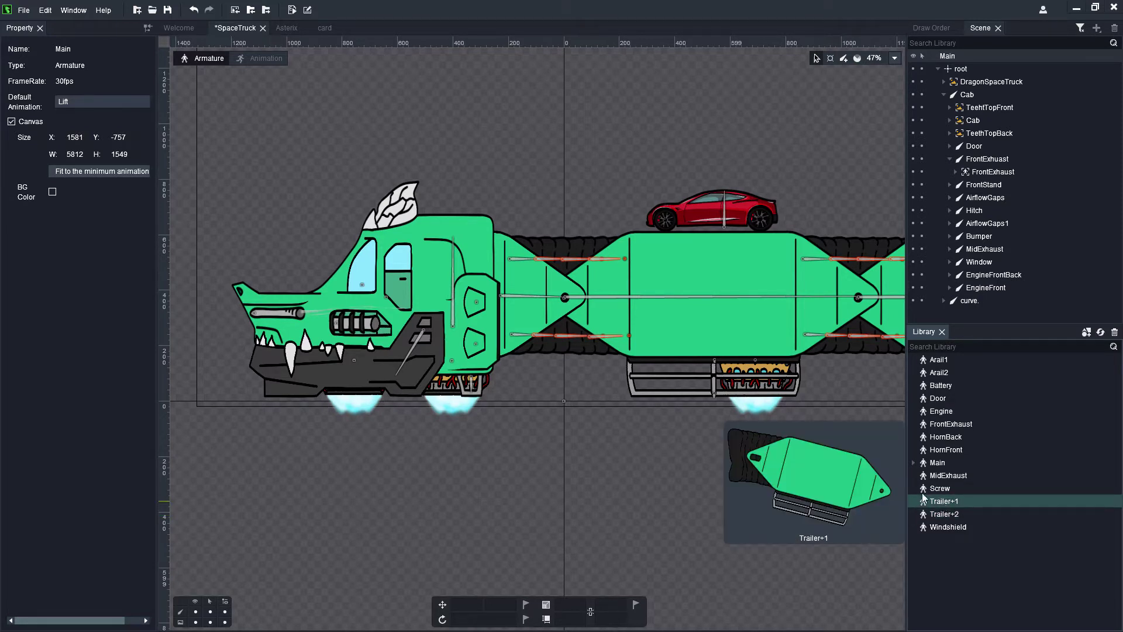
# Inspect the Trailer1 slot on the truck, collapse its bone in the scene tree, and deselect it.
pyautogui.scroll(-3, 612, 451)
pyautogui.scroll(-1, 829, 489)
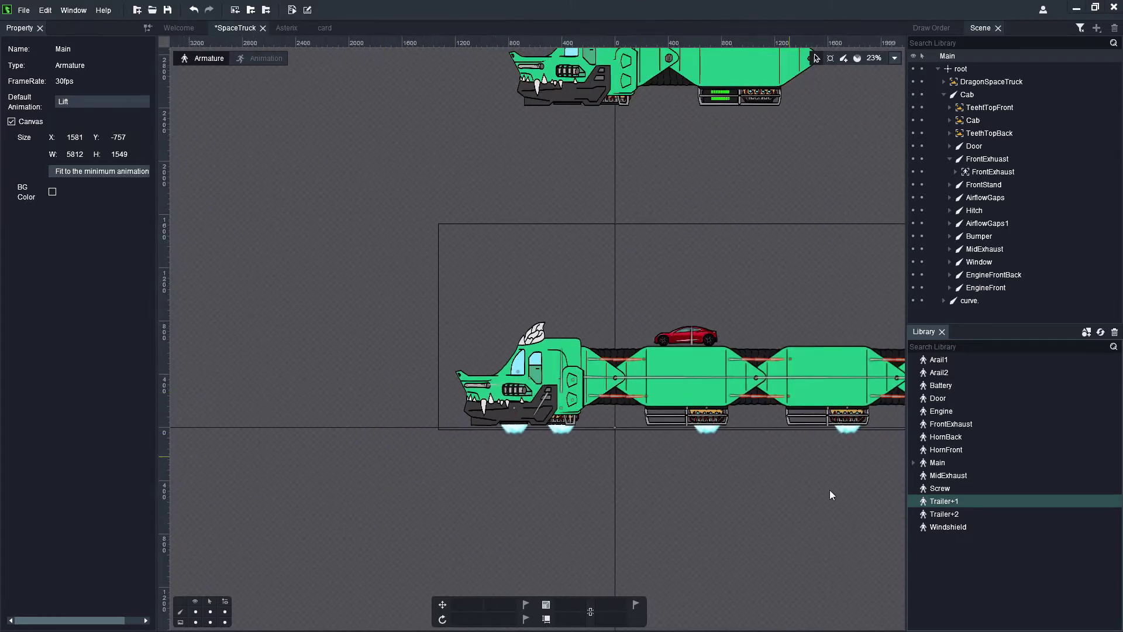
pyautogui.scroll(-1, 673, 471)
pyautogui.scroll(-2, 750, 480)
pyautogui.scroll(4, 589, 446)
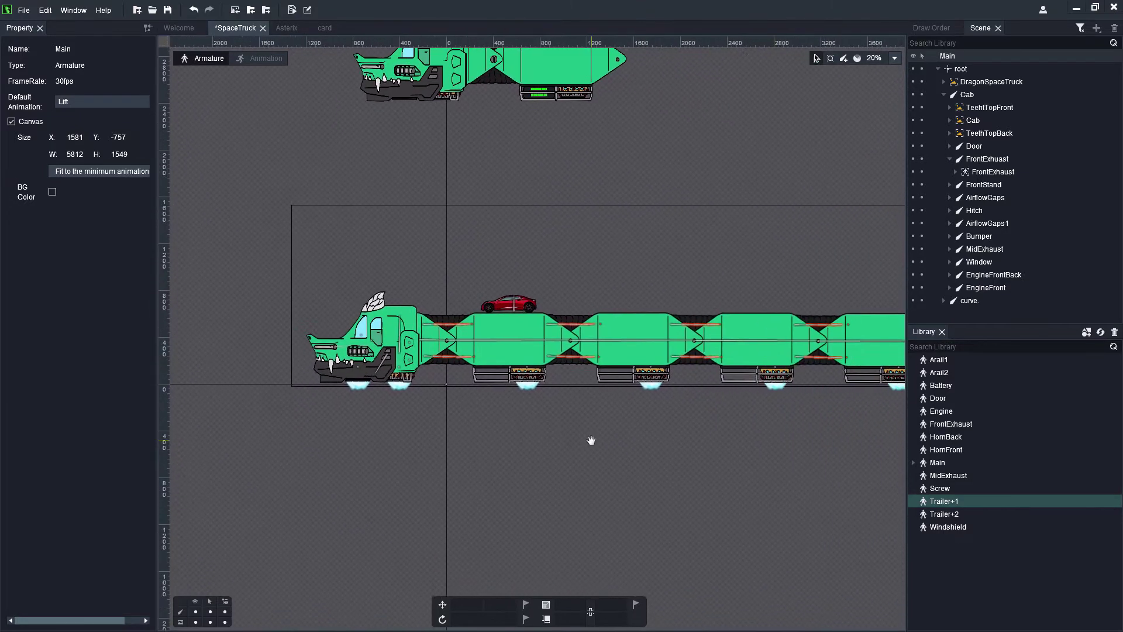
pyautogui.click(746, 338)
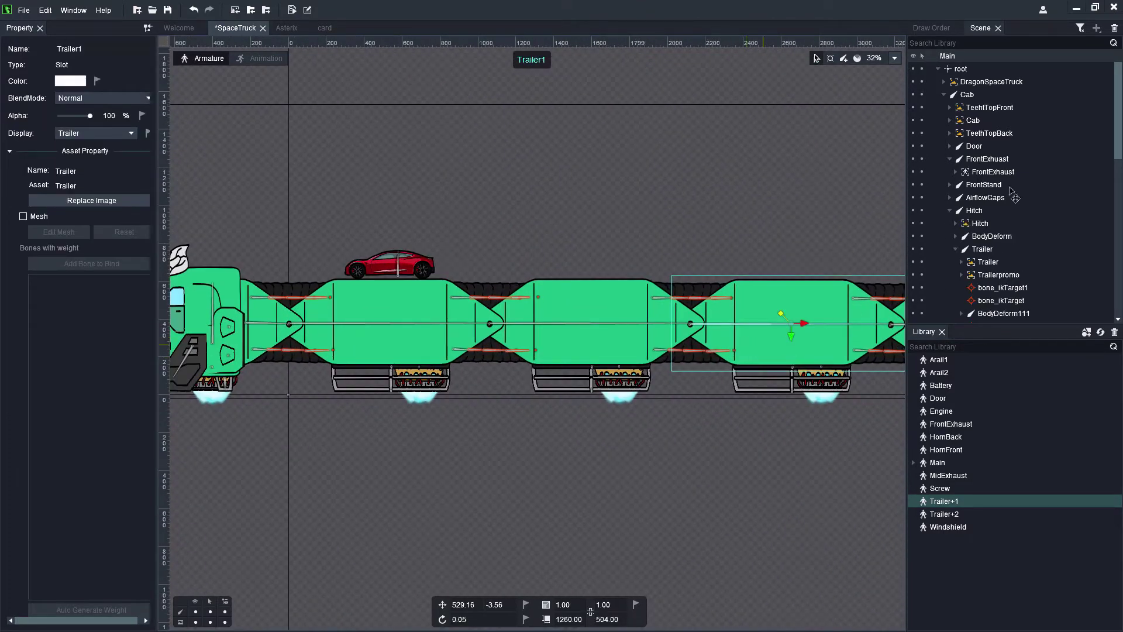
pyautogui.scroll(-5, 1045, 129)
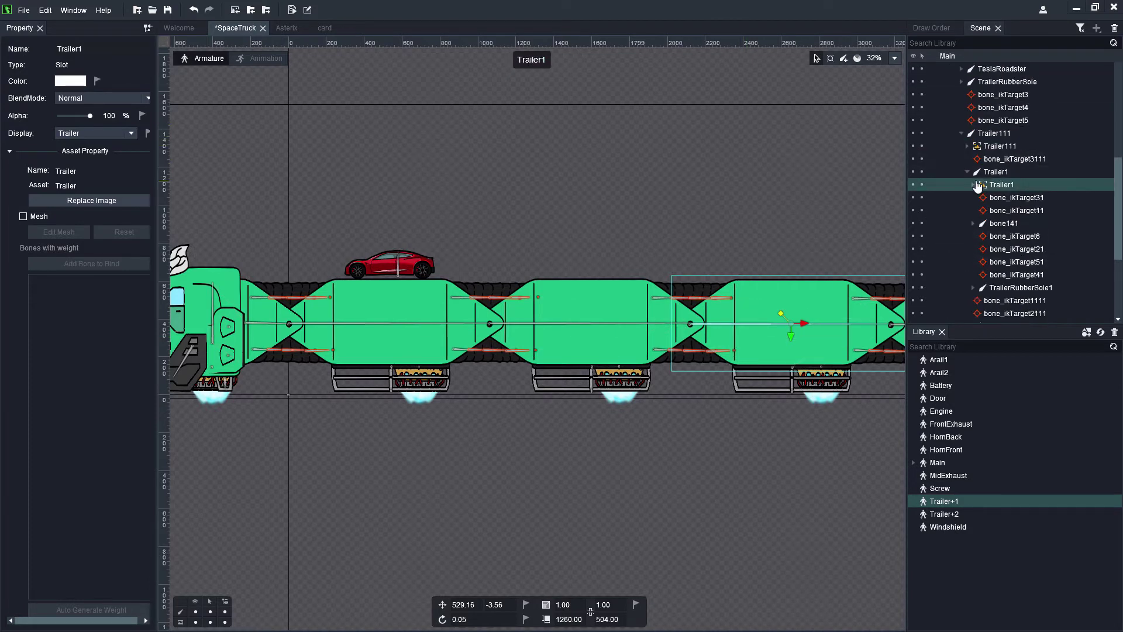
pyautogui.click(969, 172)
pyautogui.scroll(3, 973, 181)
pyautogui.click(760, 488)
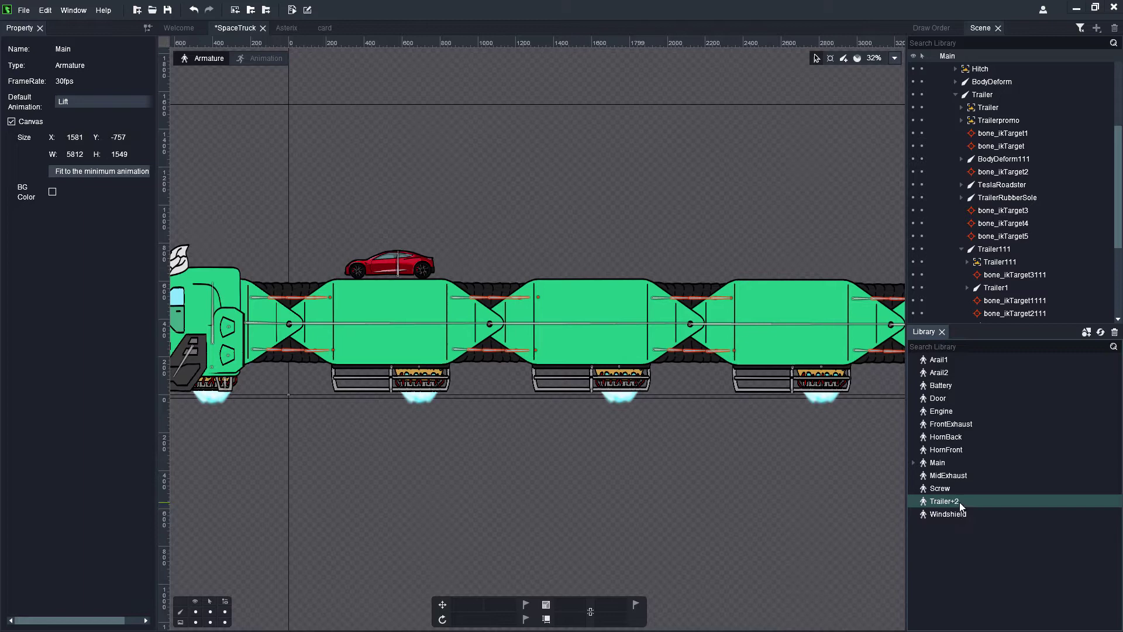
# Delete the Trailer+2 armature and bring the view back onto the cab.
pyautogui.press('Delete')
pyautogui.scroll(-2, 571, 432)
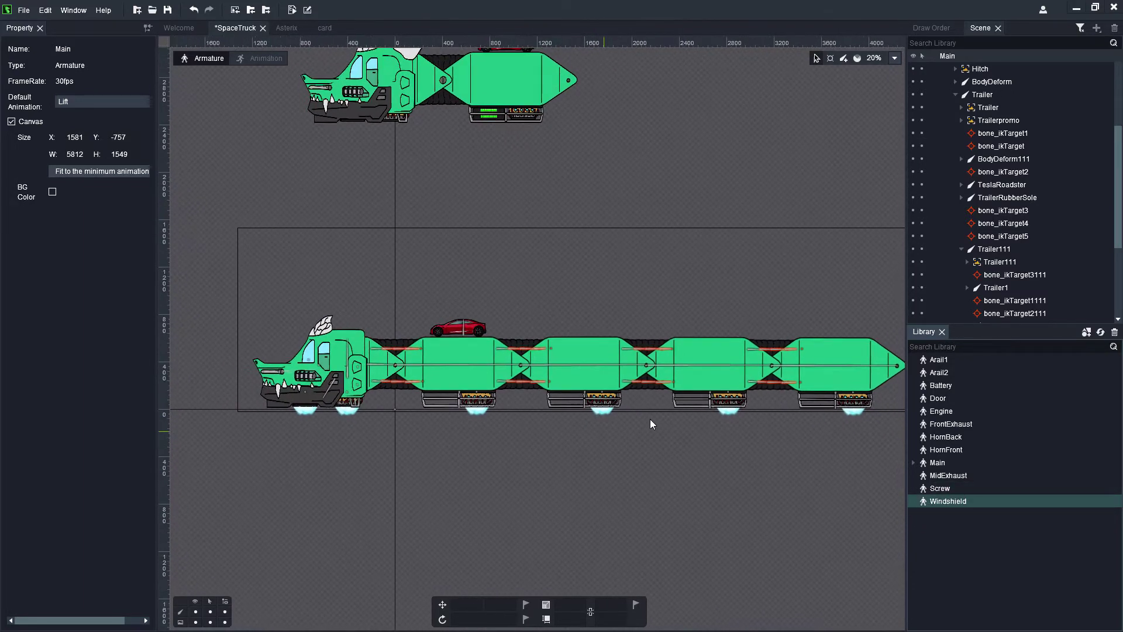
pyautogui.scroll(5, 283, 401)
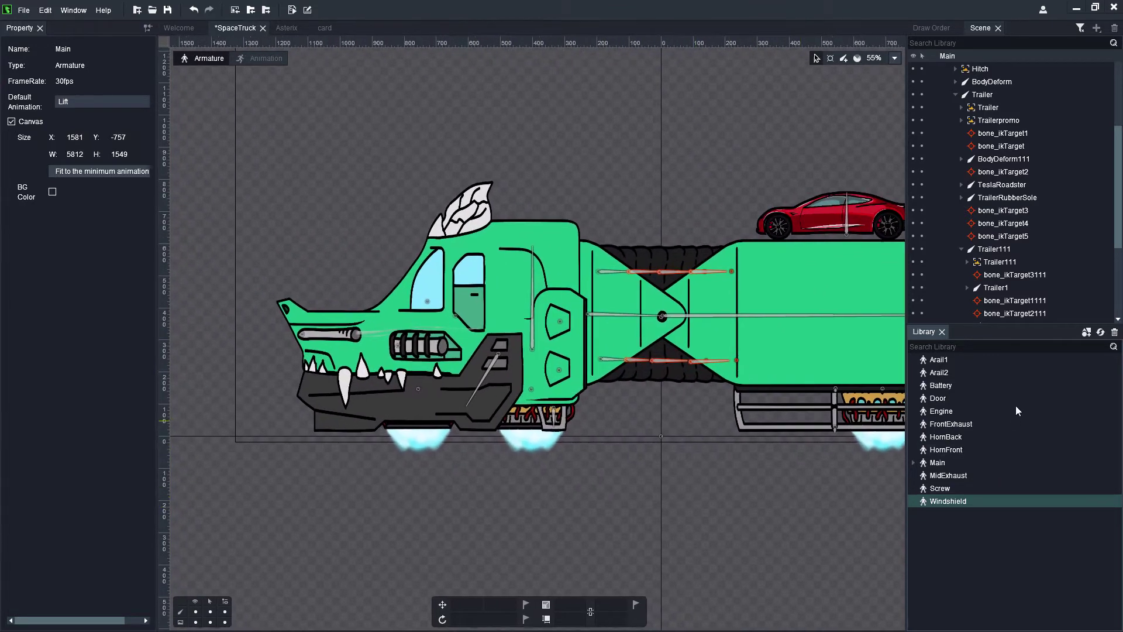
pyautogui.click(1089, 333)
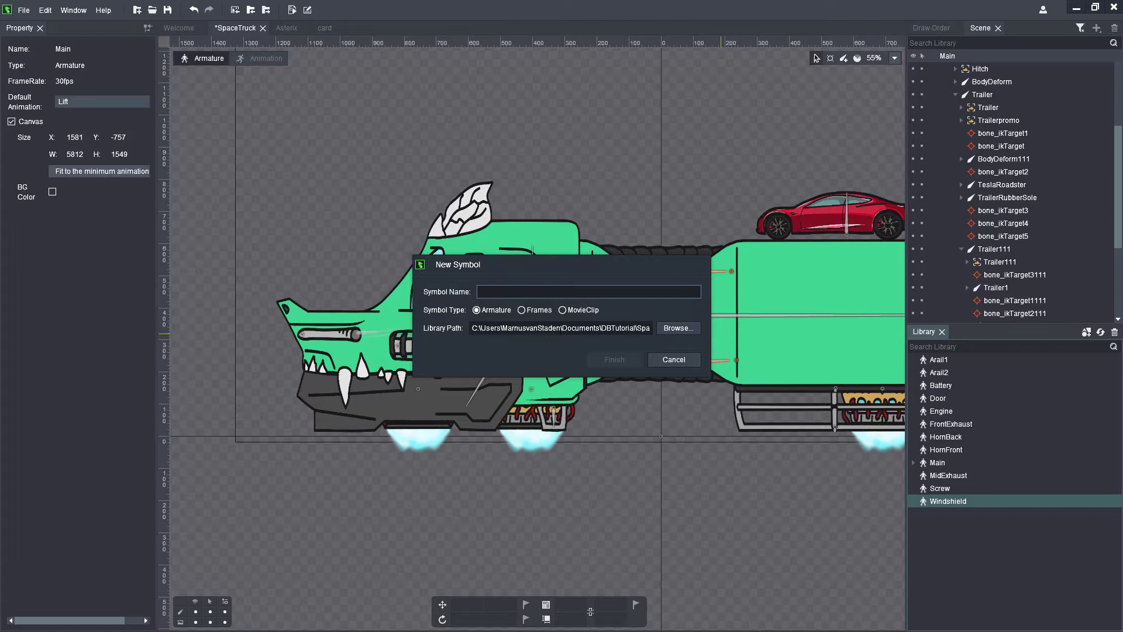
pyautogui.press('Tab')
pyautogui.press('Tab')
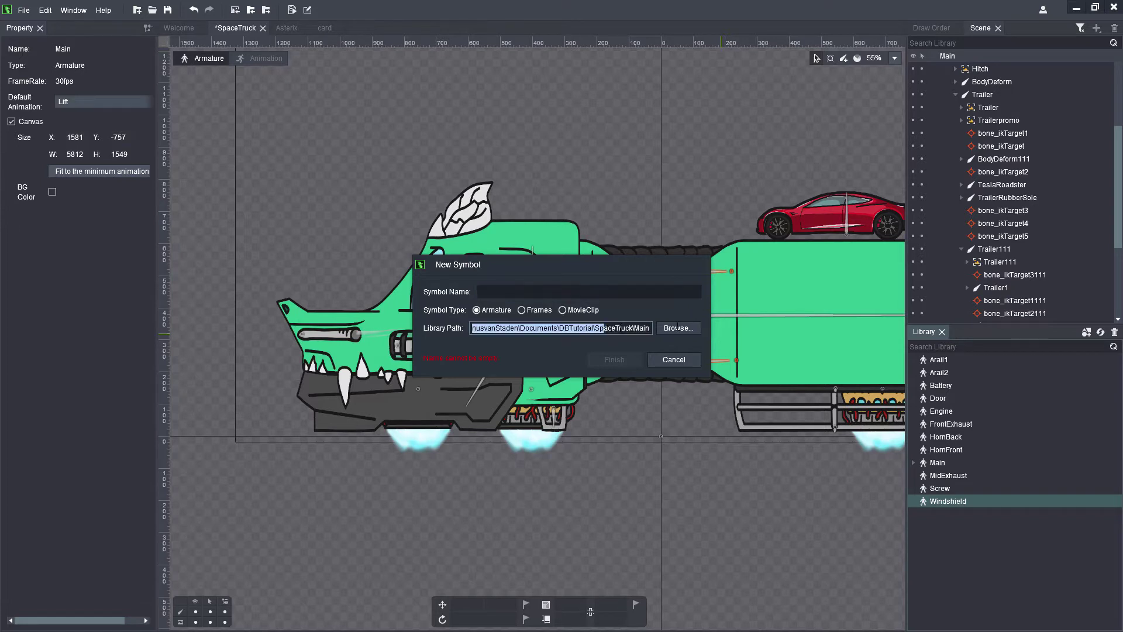
pyautogui.click(680, 360)
pyautogui.click(973, 384)
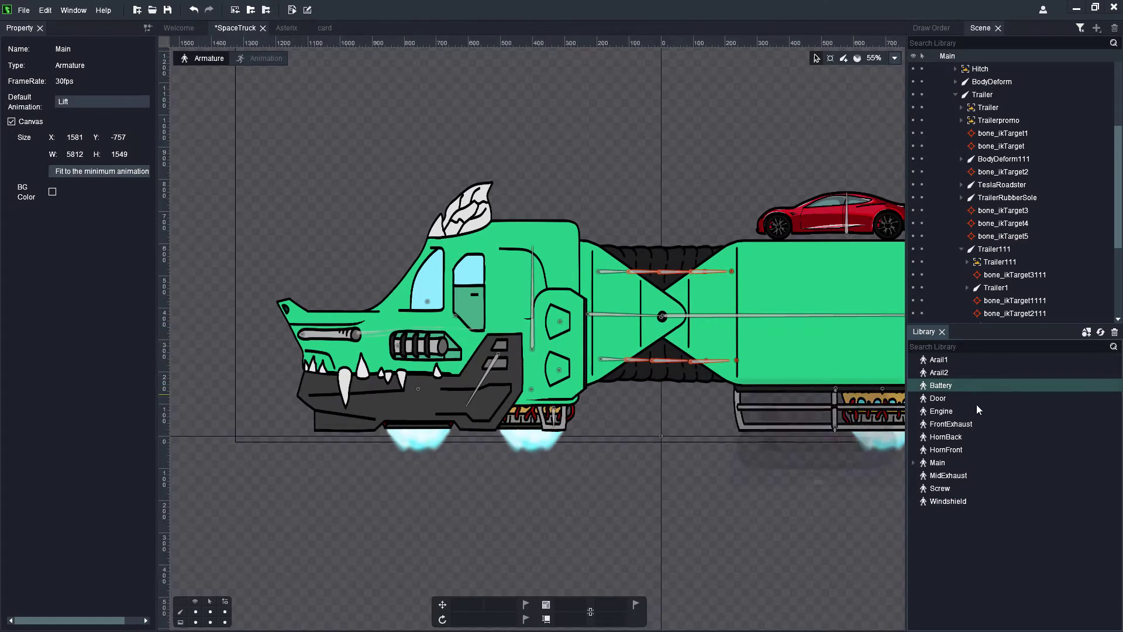
# Open FrontExhaust from the library and centre its pipe and smoke in view.
pyautogui.scroll(2, 348, 336)
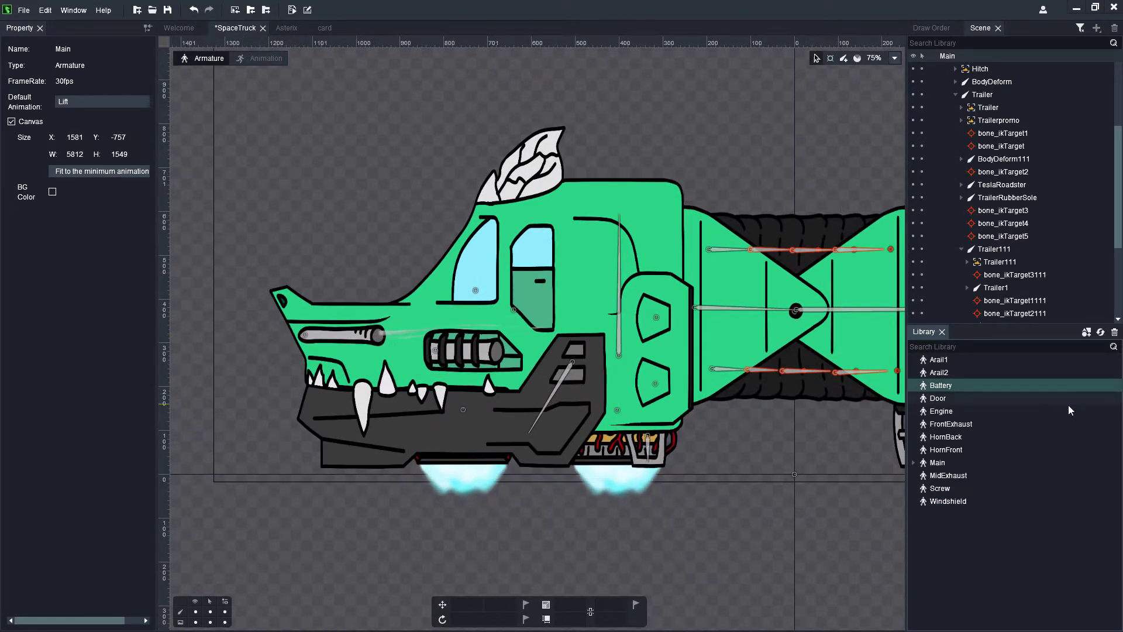
pyautogui.doubleClick(968, 424)
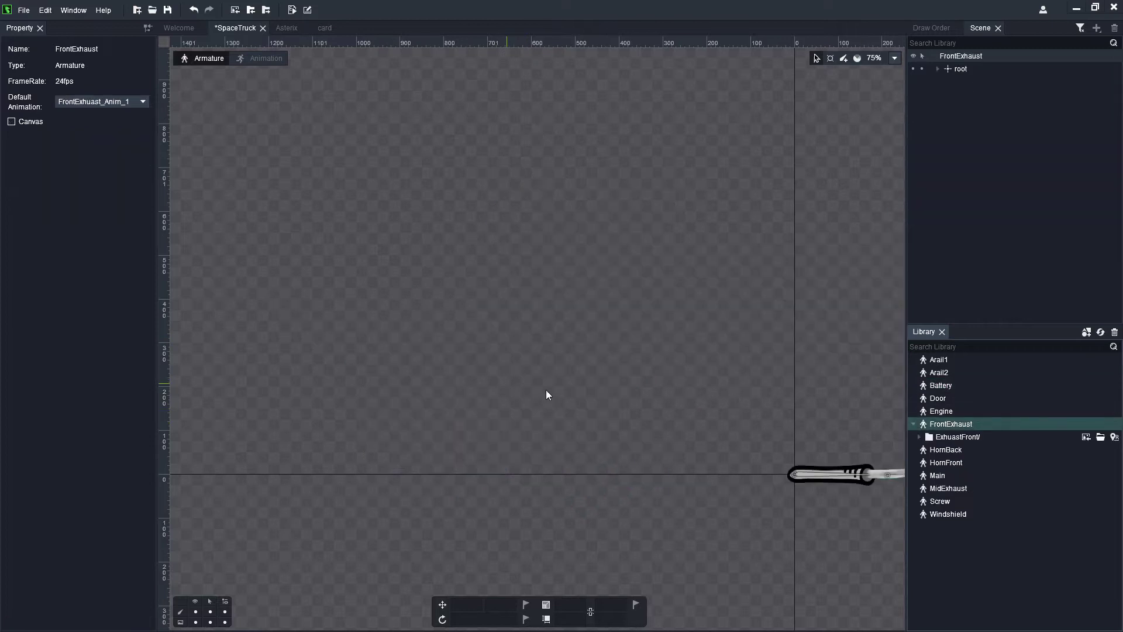
pyautogui.moveTo(735, 376); pyautogui.dragTo(546, 270)
pyautogui.scroll(-1, 578, 314)
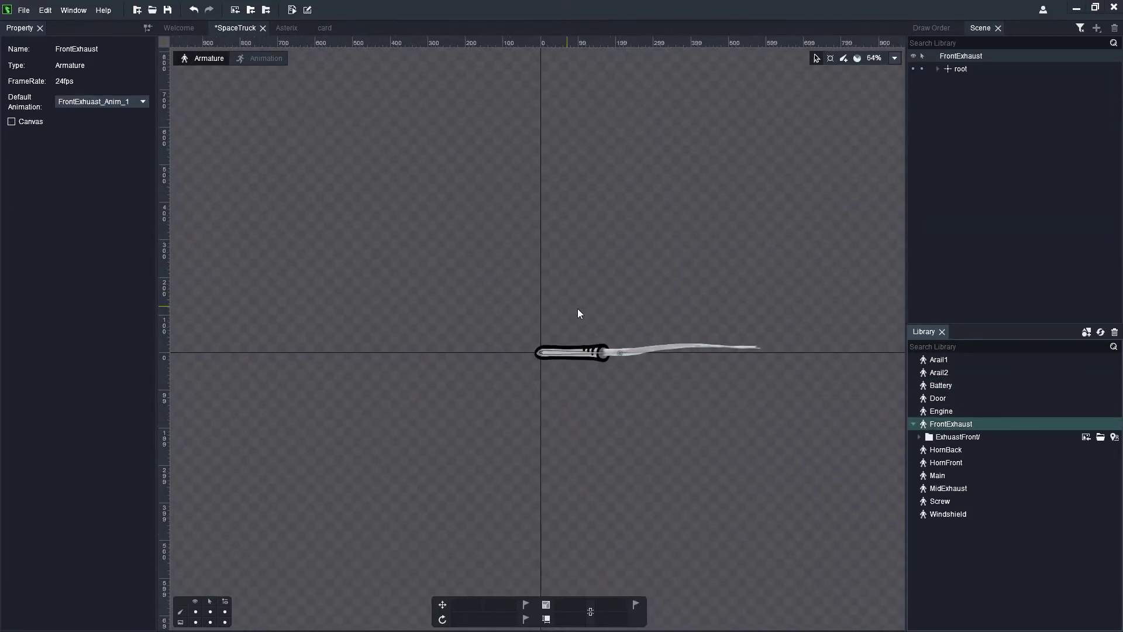
pyautogui.scroll(4, 578, 310)
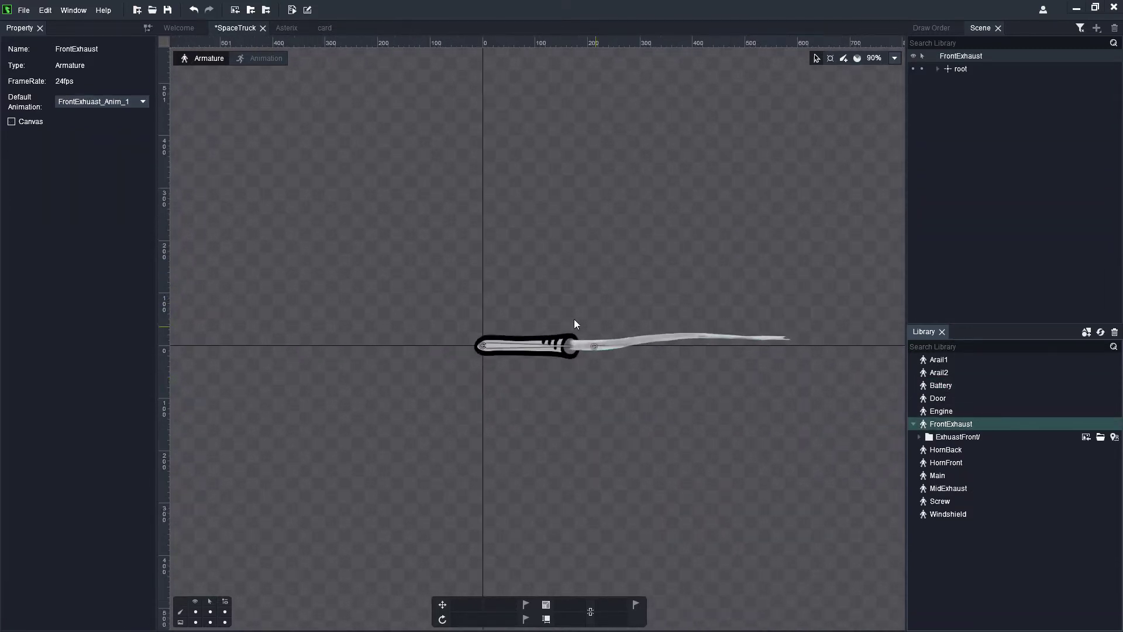
# In Animation mode, play and stop FrontExhaust_Anim_1, then load the NoANIM clip.
pyautogui.click(260, 58)
pyautogui.scroll(1, 760, 328)
pyautogui.click(687, 444)
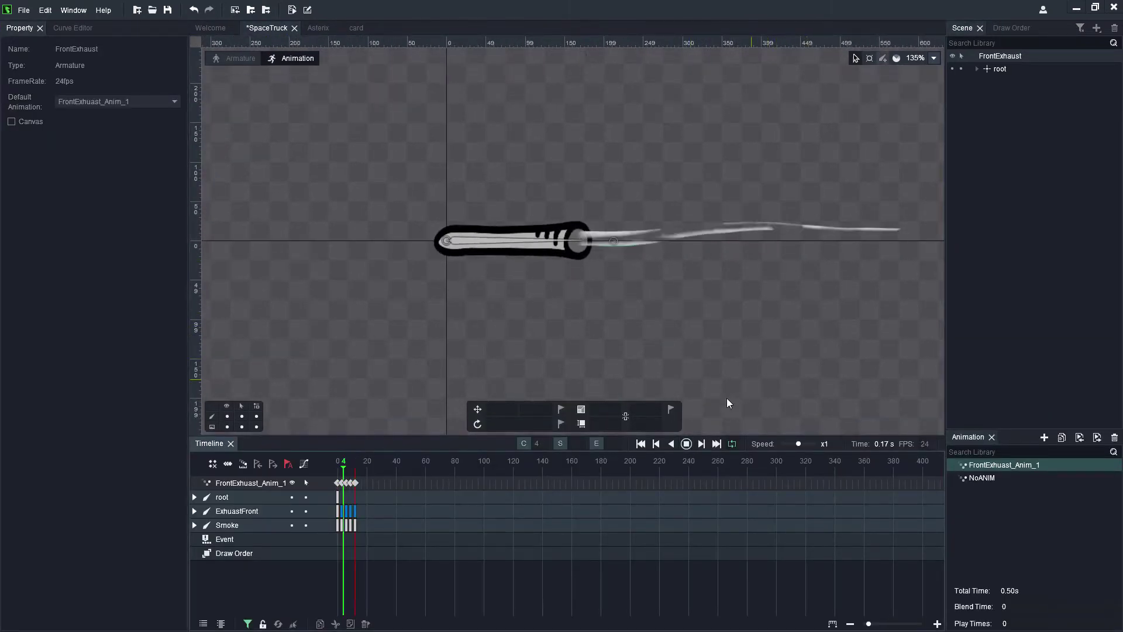
pyautogui.click(686, 445)
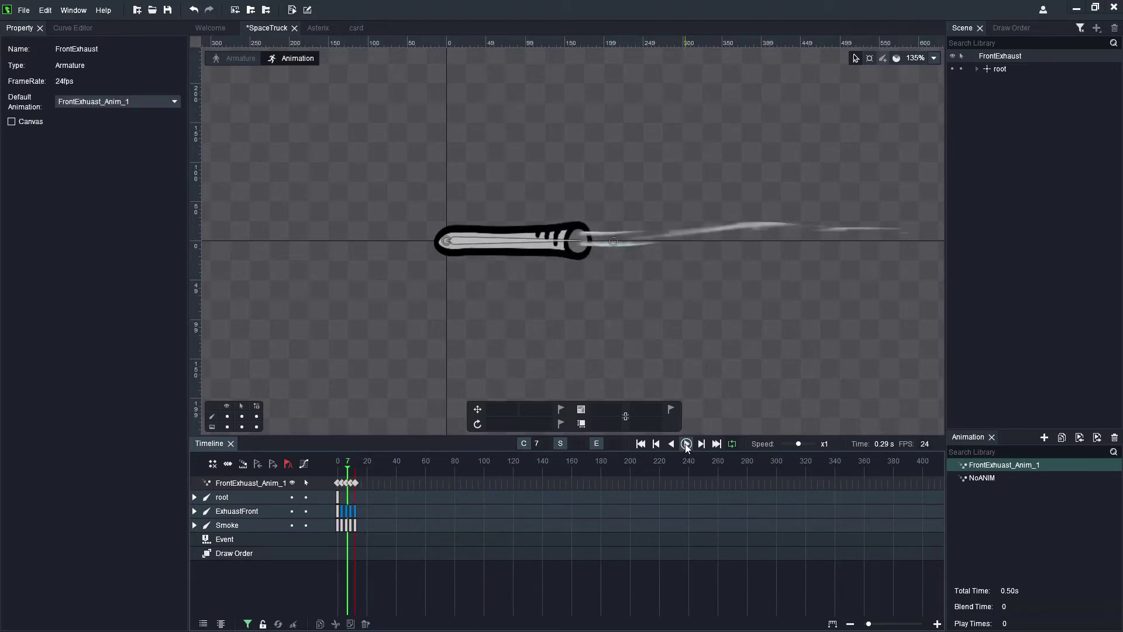
pyautogui.click(985, 481)
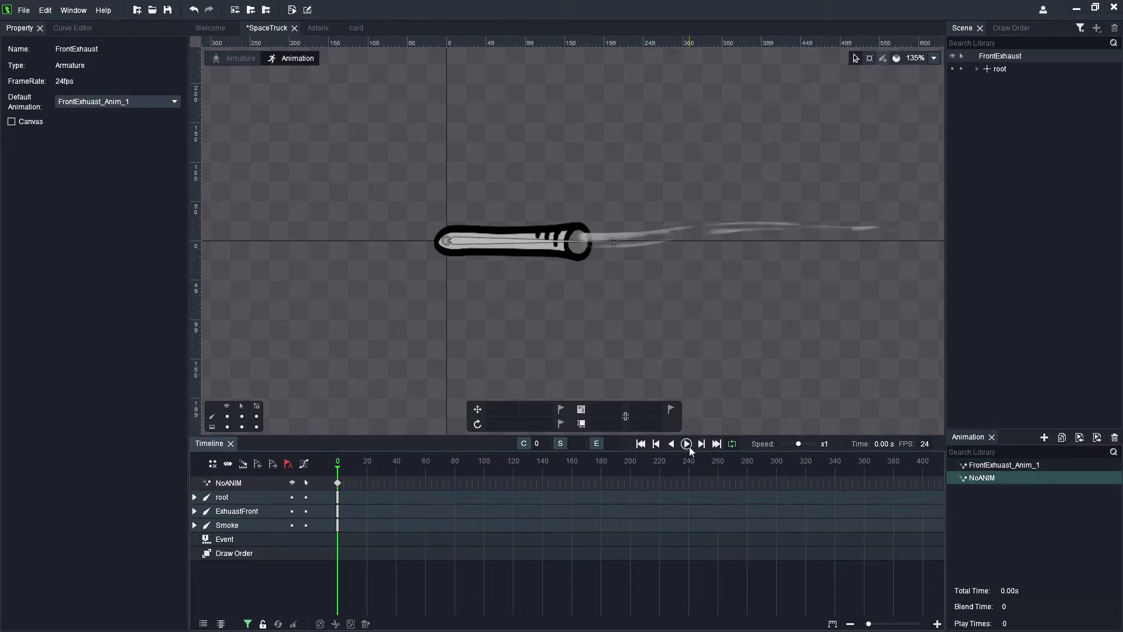
# Return to Armature mode, open the Main truck armature, and pan to the cab front.
pyautogui.click(235, 61)
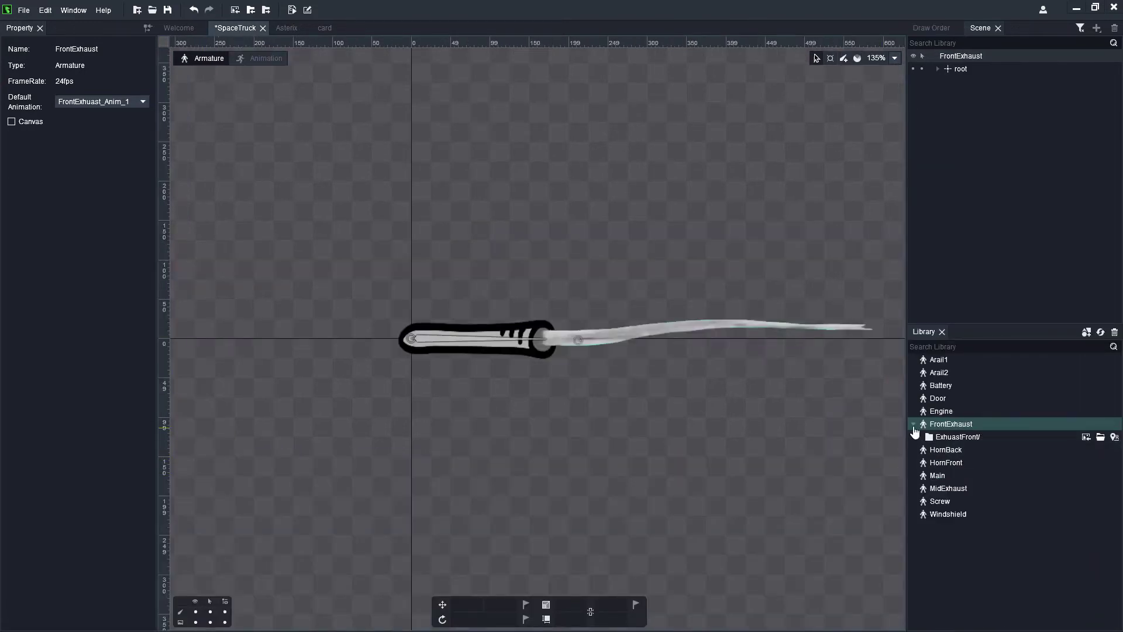
pyautogui.click(913, 423)
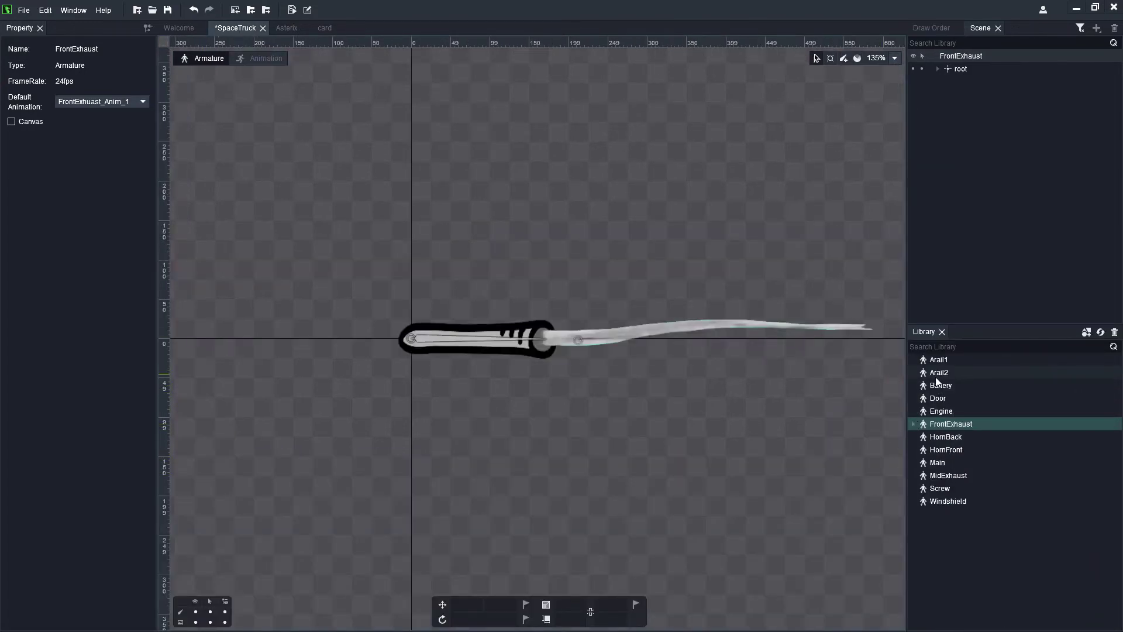
pyautogui.doubleClick(939, 462)
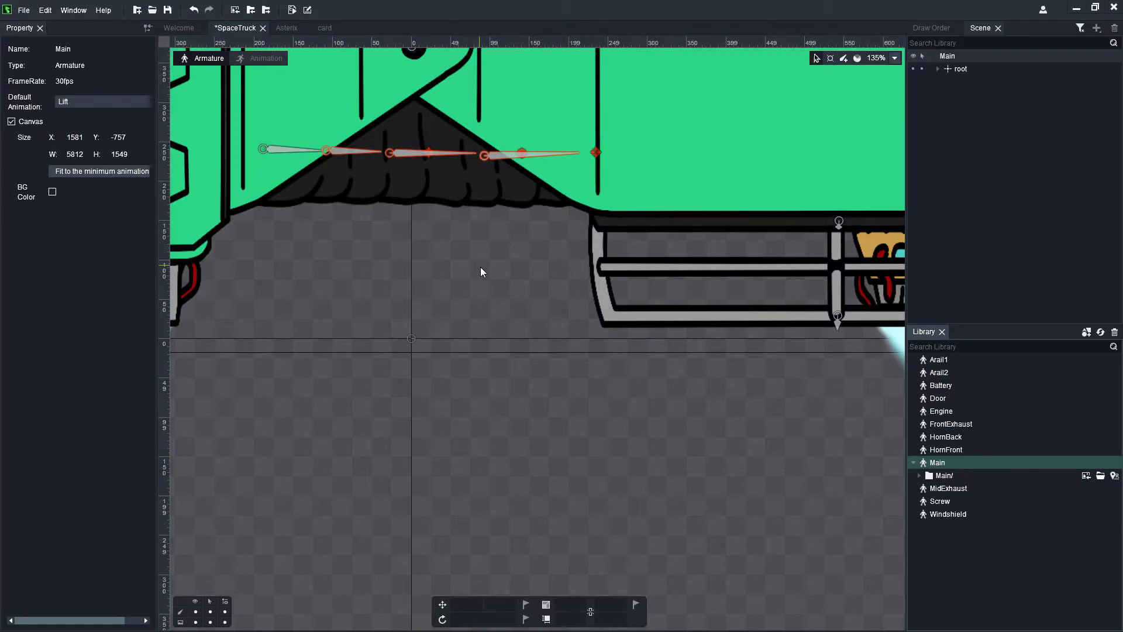
pyautogui.moveTo(443, 338); pyautogui.dragTo(830, 456)
pyautogui.moveTo(315, 261); pyautogui.dragTo(534, 342)
pyautogui.scroll(2, 548, 315)
# Select the Cab's FrontExhaust slot and its nested FrontExhaust armature, undoing an accidental truck move.
pyautogui.click(547, 314)
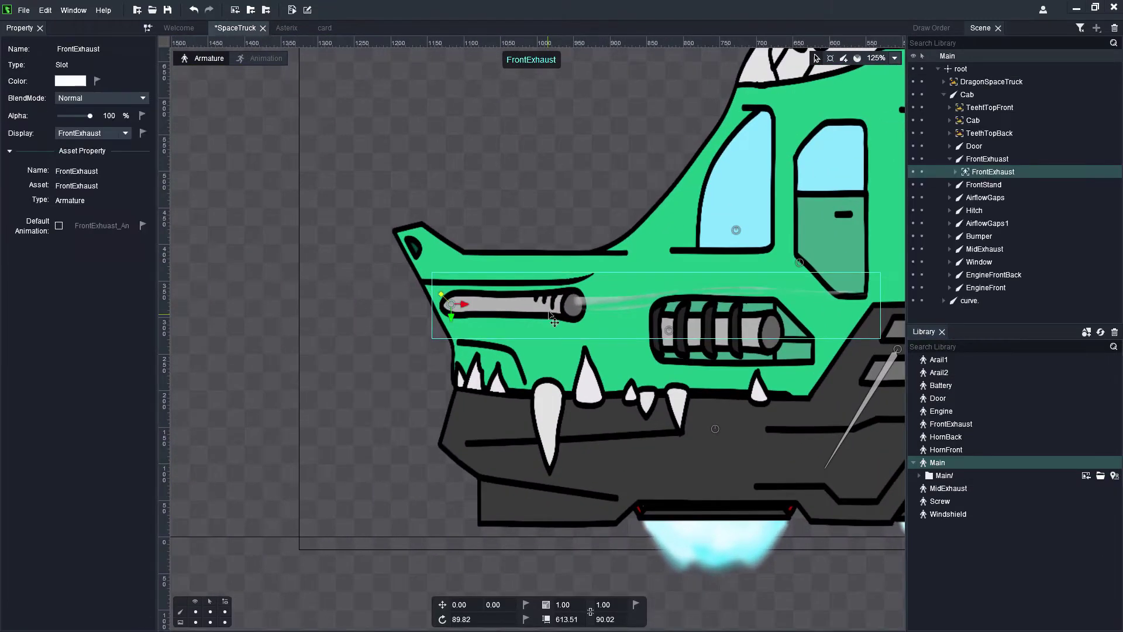
pyautogui.click(954, 161)
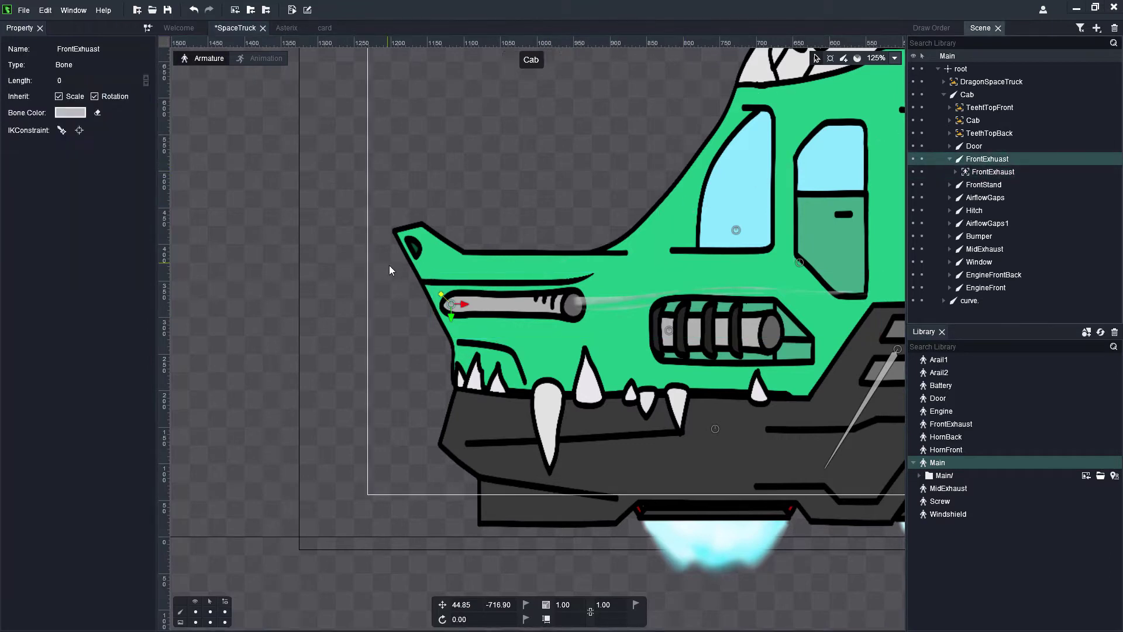
pyautogui.scroll(-2, 456, 311)
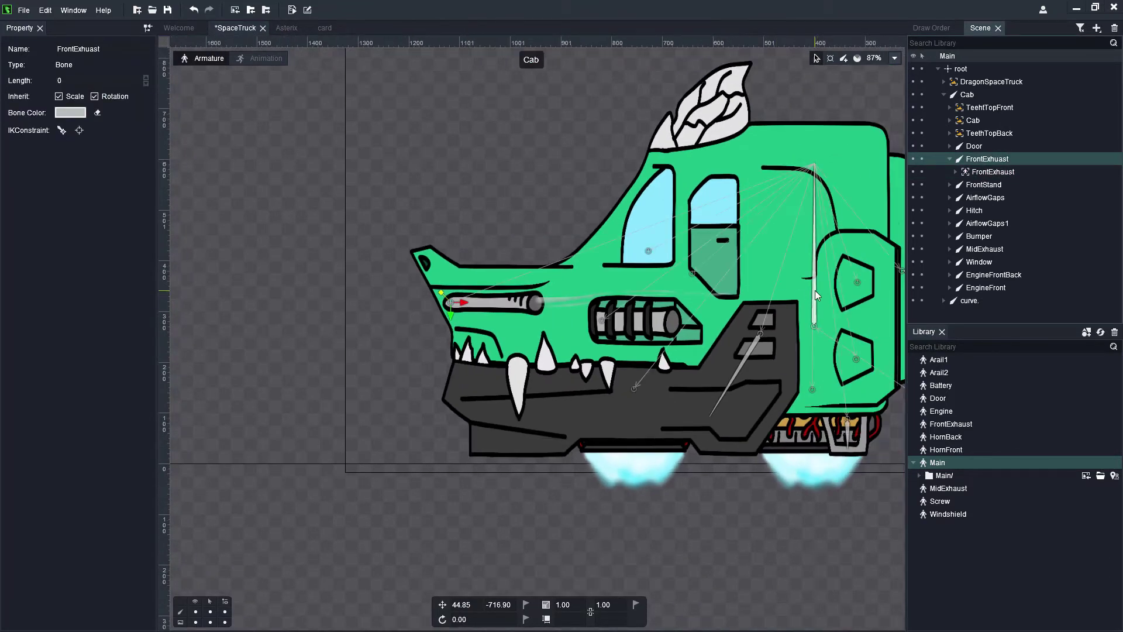
pyautogui.moveTo(817, 295); pyautogui.dragTo(810, 213)
pyautogui.hotkey('ctrl', 'z')
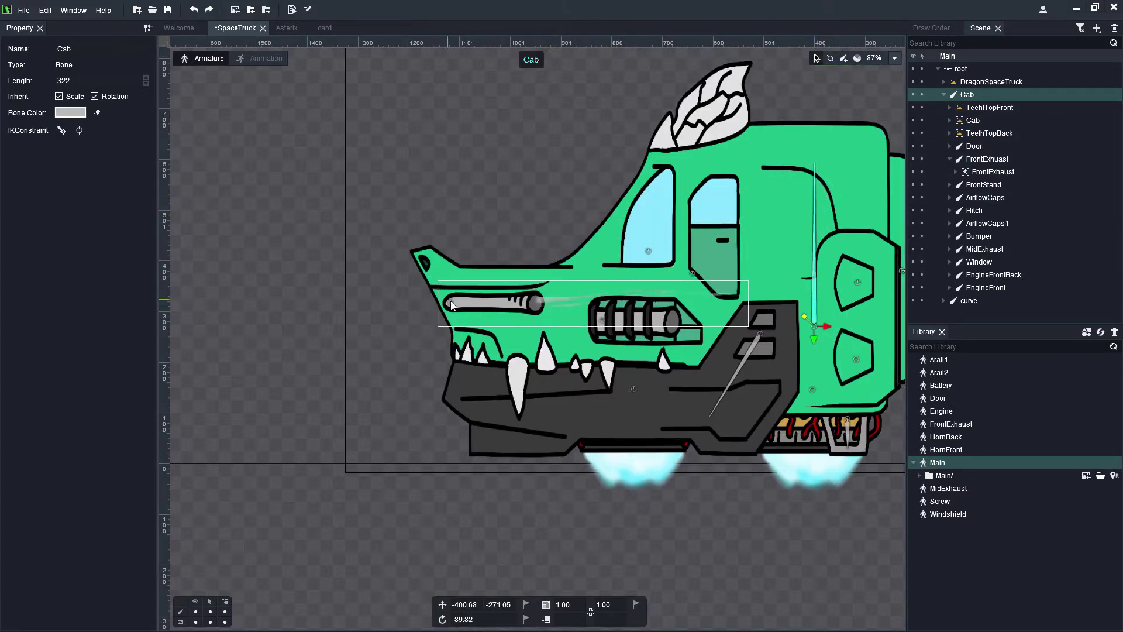
pyautogui.click(988, 158)
pyautogui.click(957, 172)
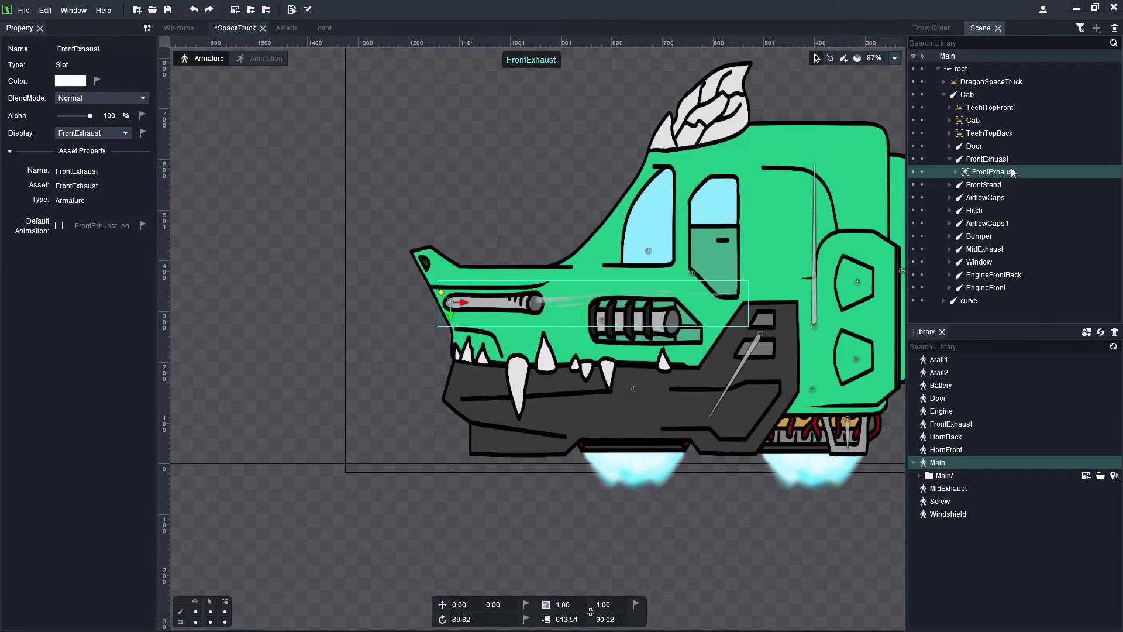
pyautogui.click(961, 185)
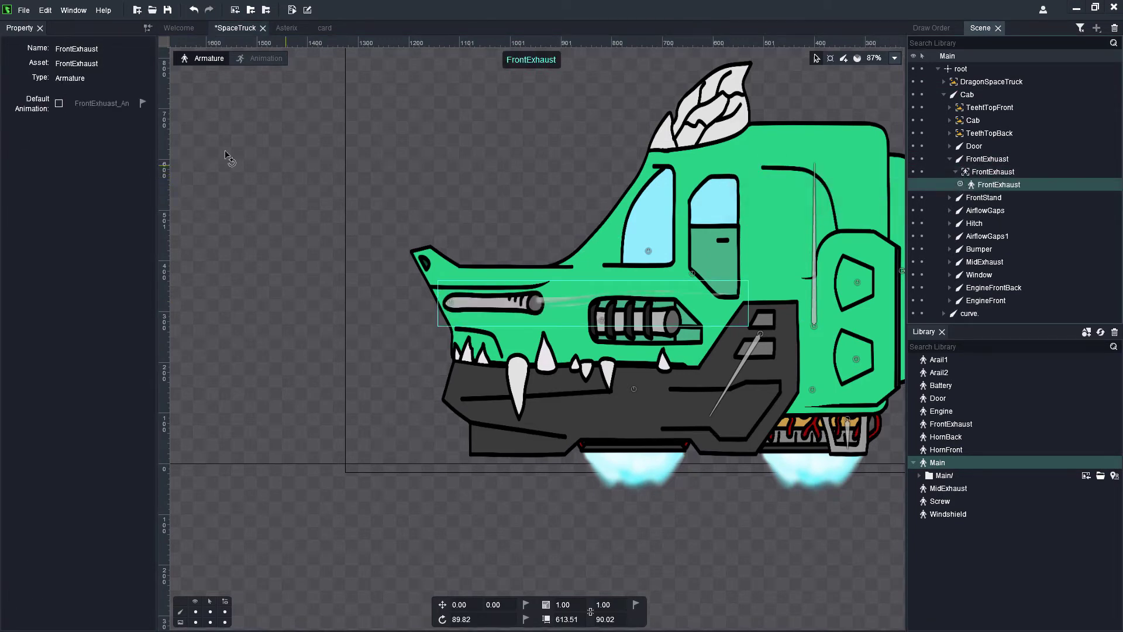
# In Animation mode, load the truck's Idle animation and play it.
pyautogui.click(274, 56)
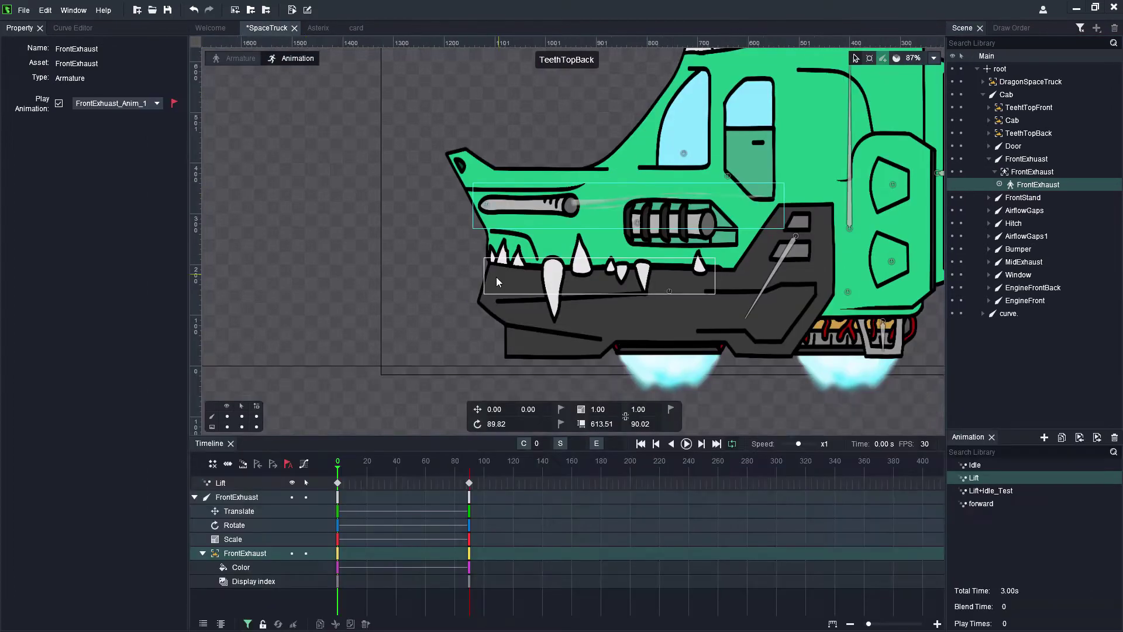
pyautogui.scroll(3, 567, 187)
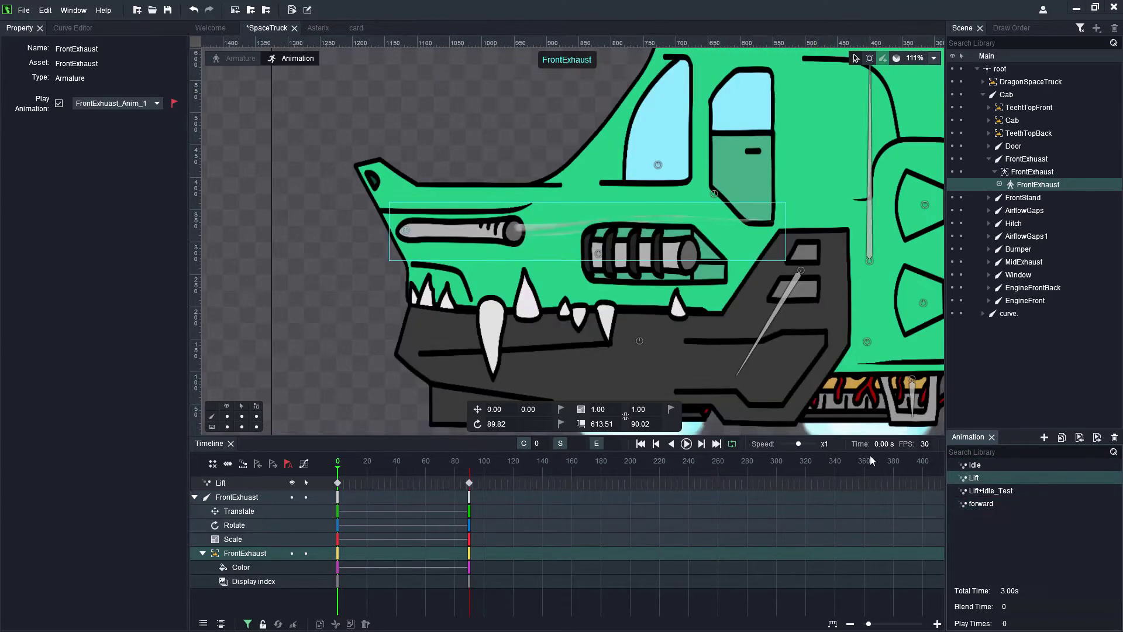
pyautogui.click(998, 466)
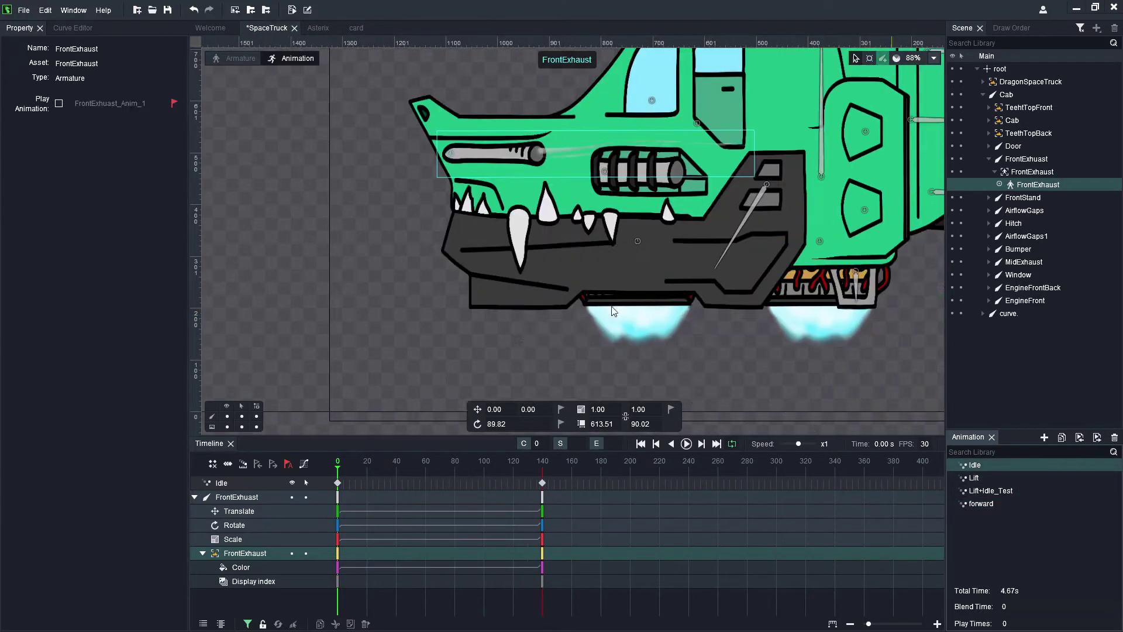
pyautogui.scroll(-3, 646, 253)
pyautogui.scroll(3, 645, 253)
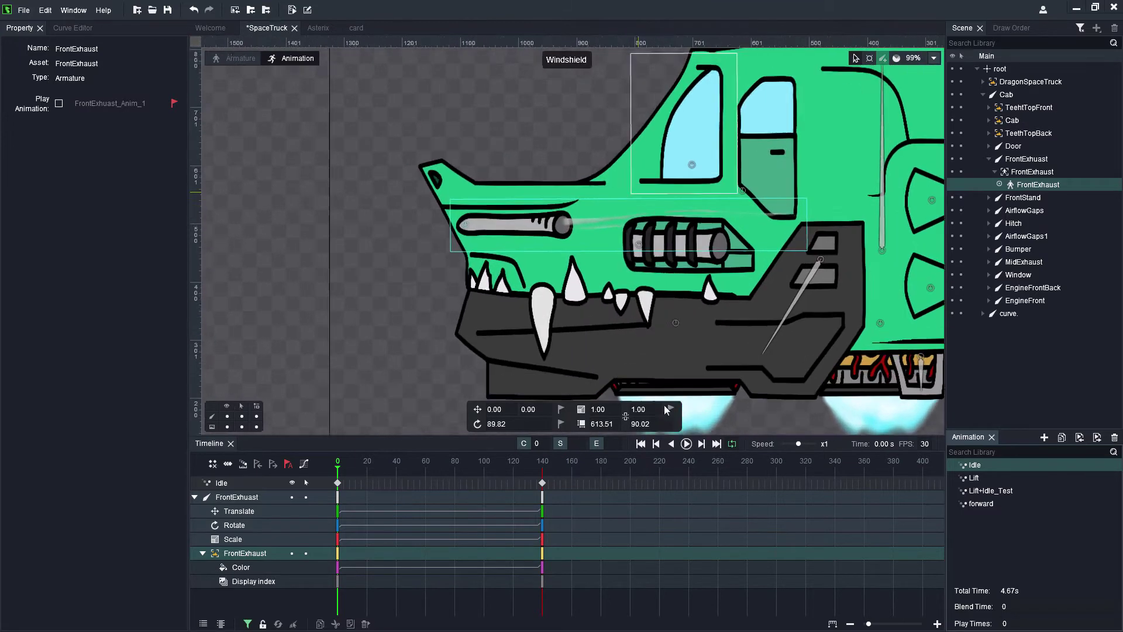
pyautogui.click(686, 444)
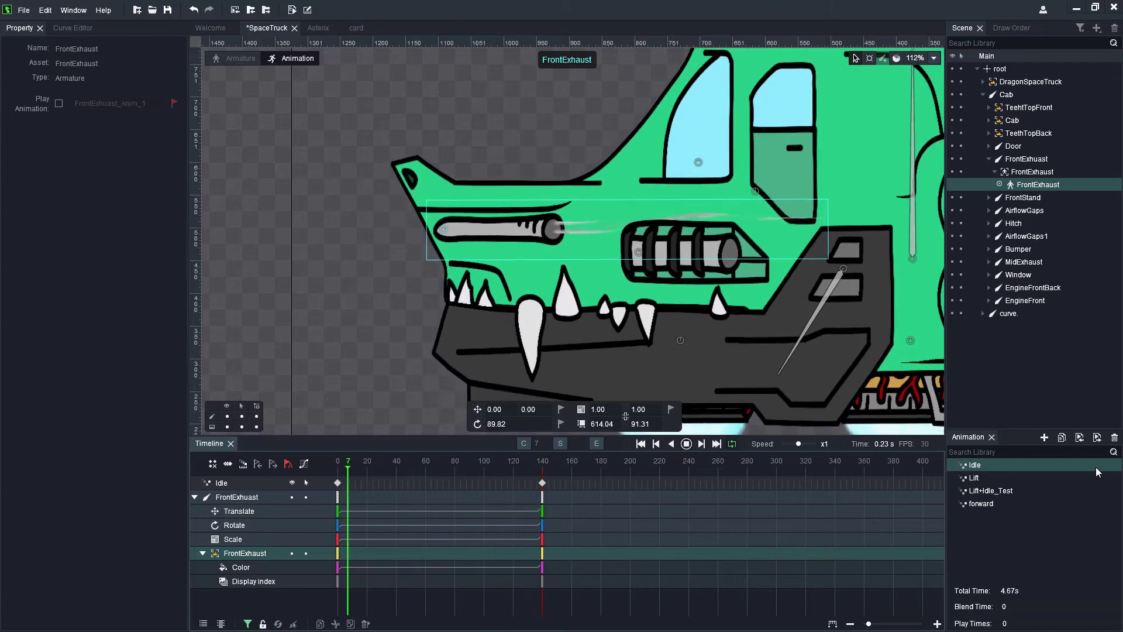
# Select FrontExhaust in the library from Armature mode, then return to Animation mode.
pyautogui.click(230, 58)
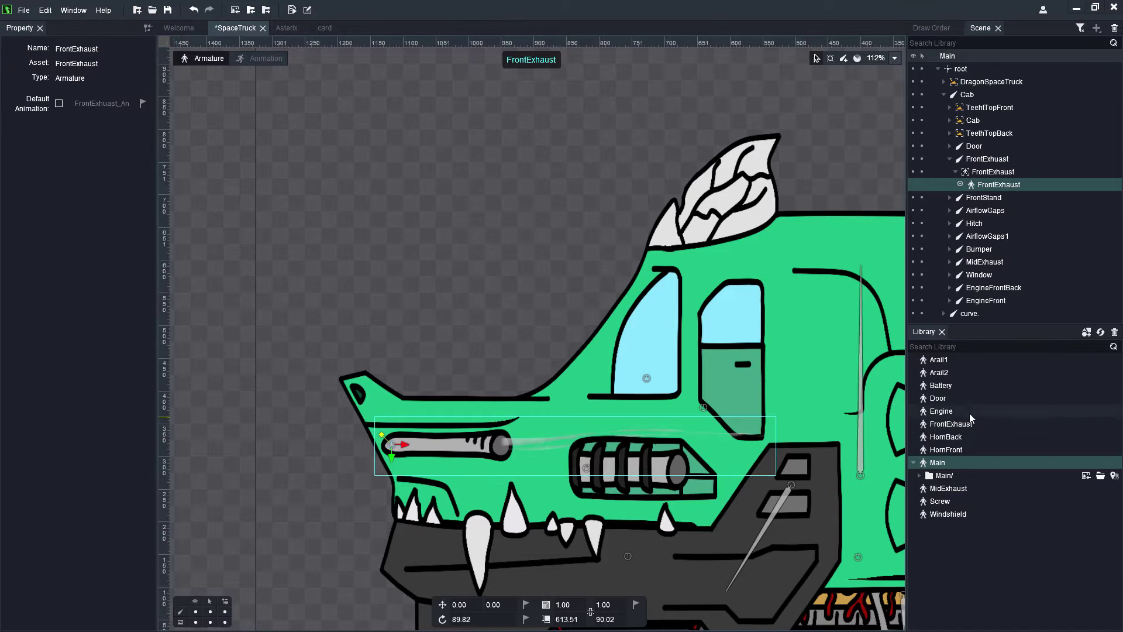
pyautogui.click(956, 427)
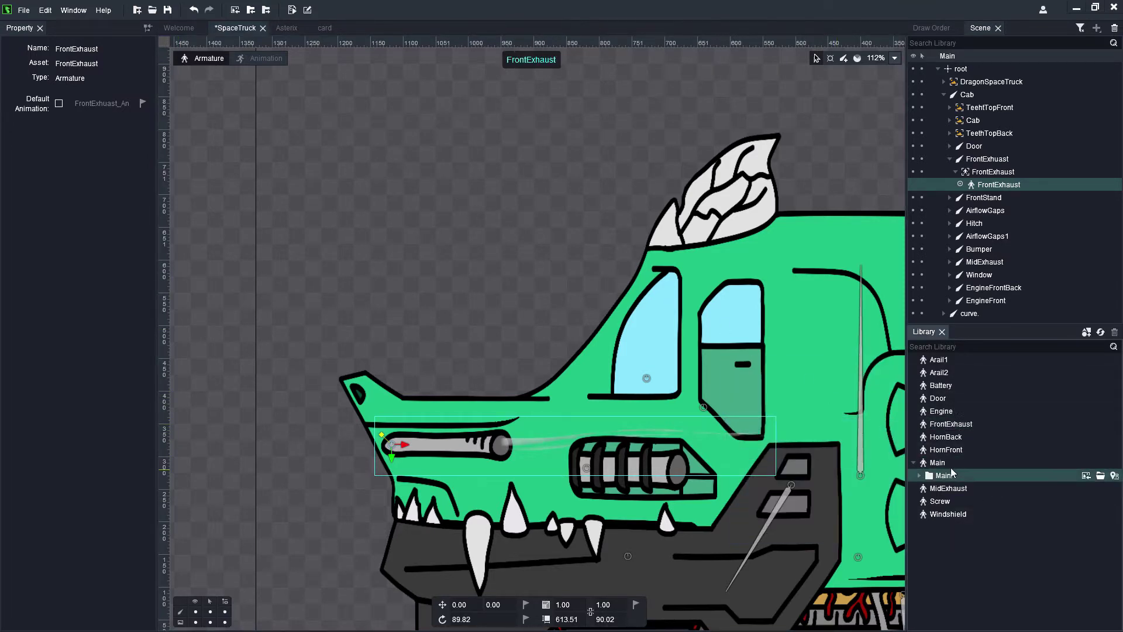
pyautogui.click(260, 58)
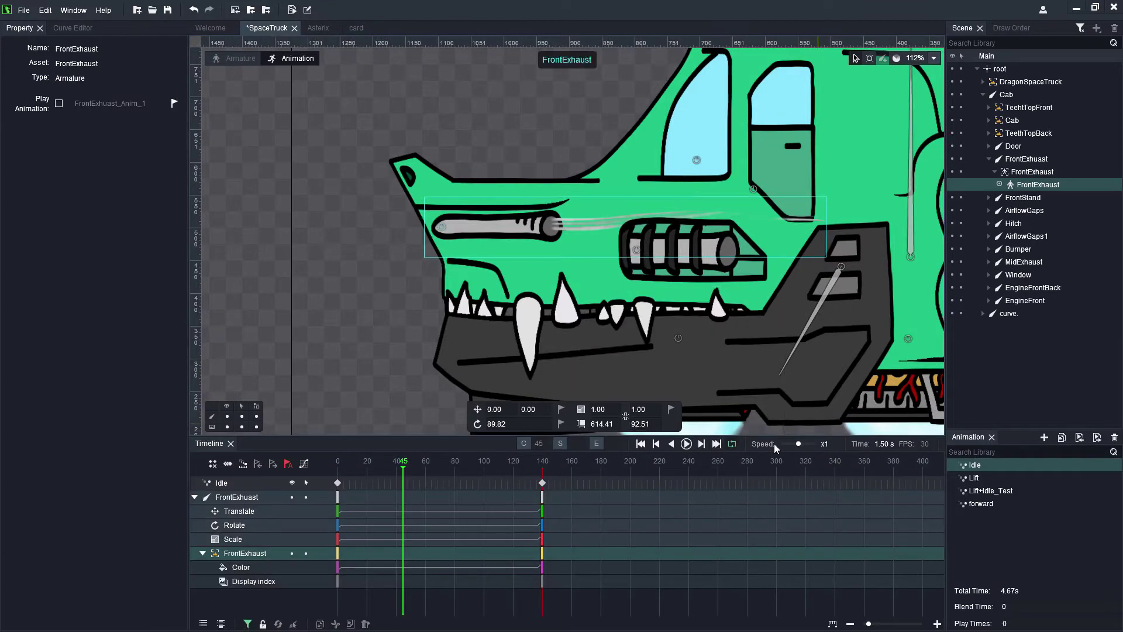
# Play and stop Idle, then select the FrontExhaust bone and its slot.
pyautogui.click(687, 443)
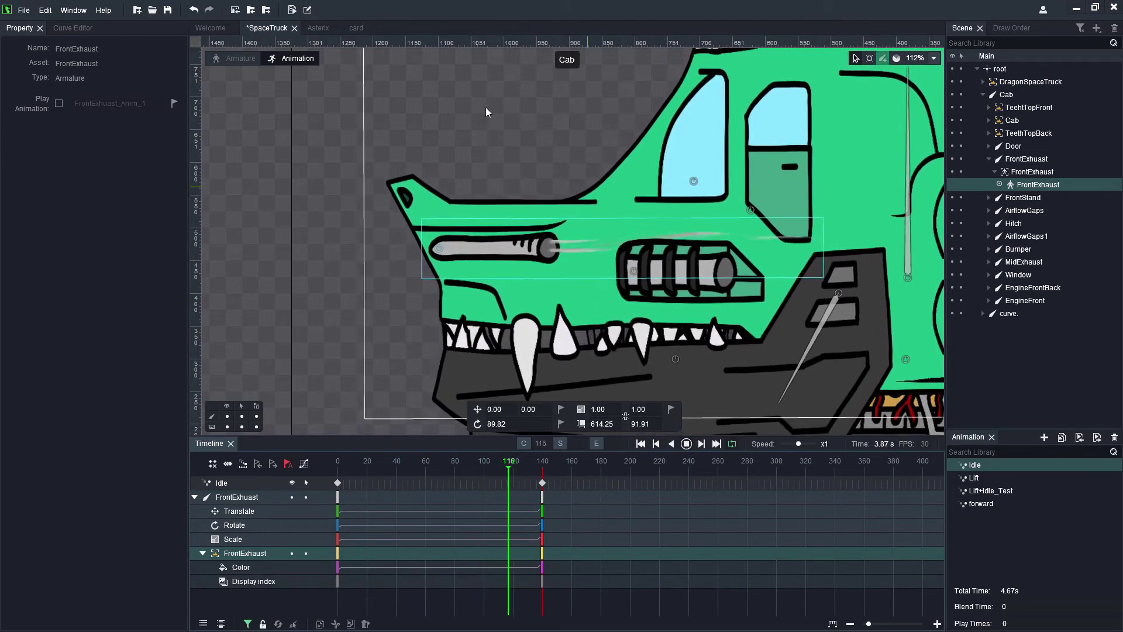
pyautogui.press('space')
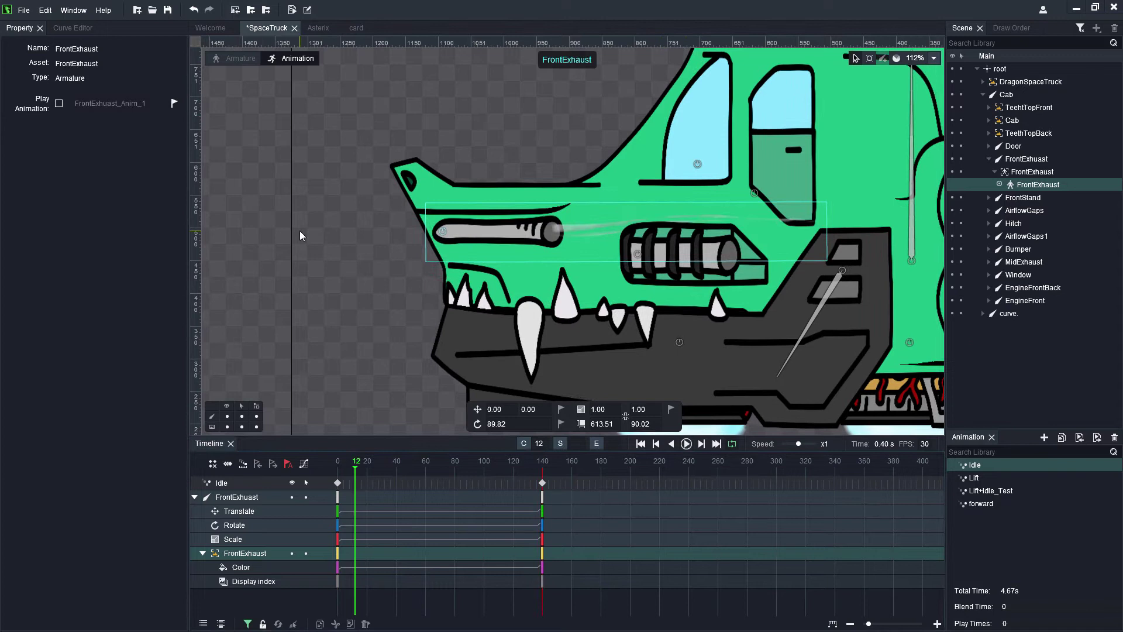
pyautogui.click(338, 233)
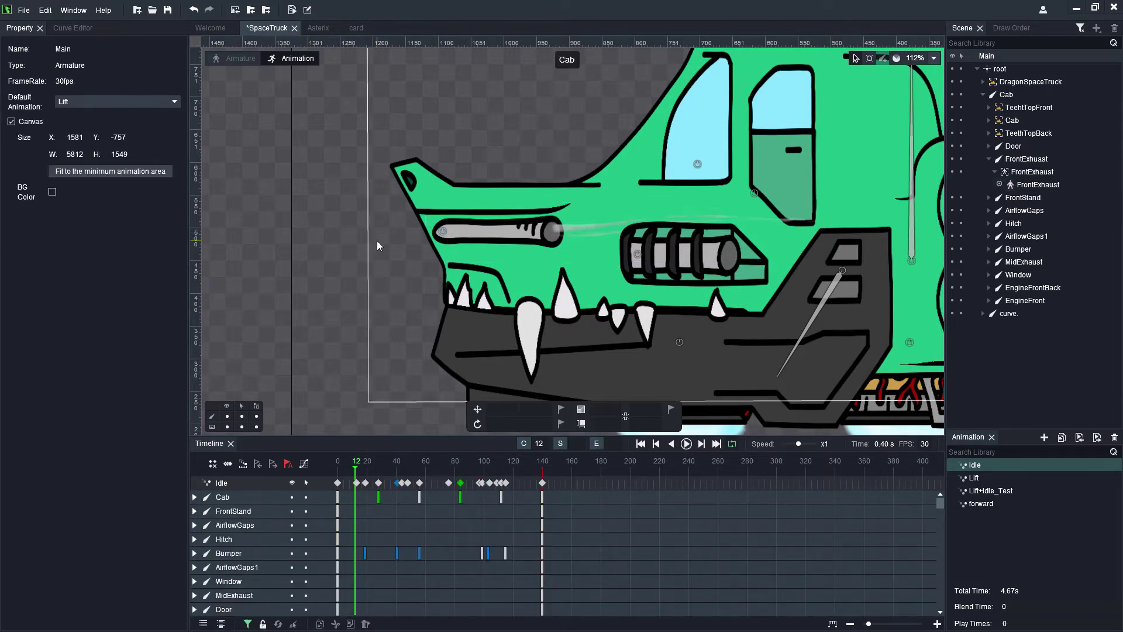
pyautogui.click(441, 232)
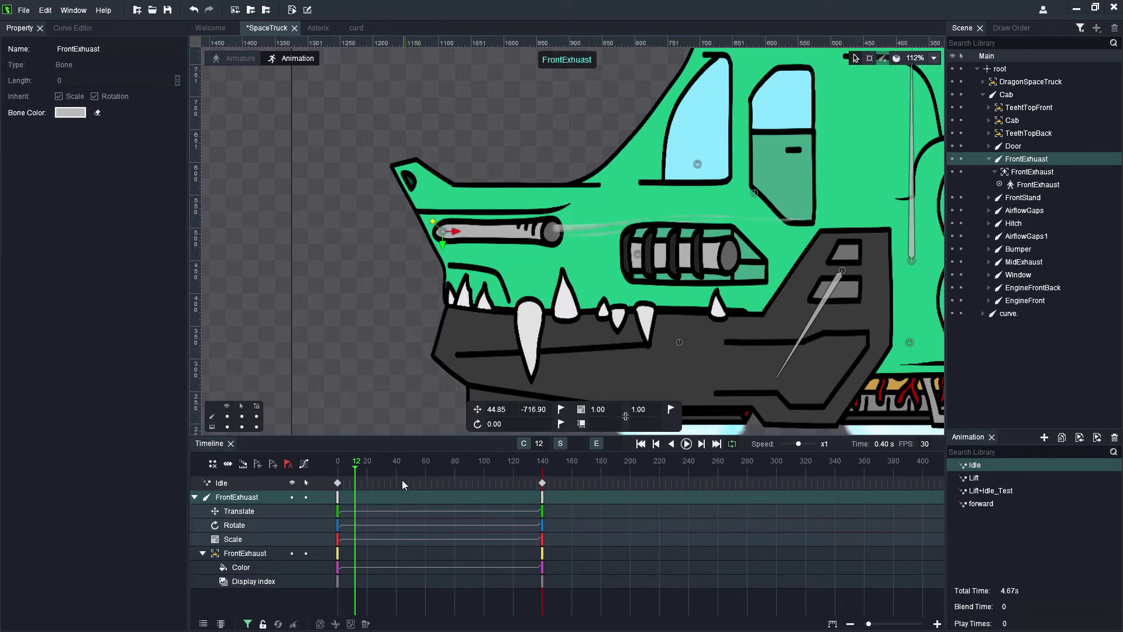
pyautogui.click(530, 233)
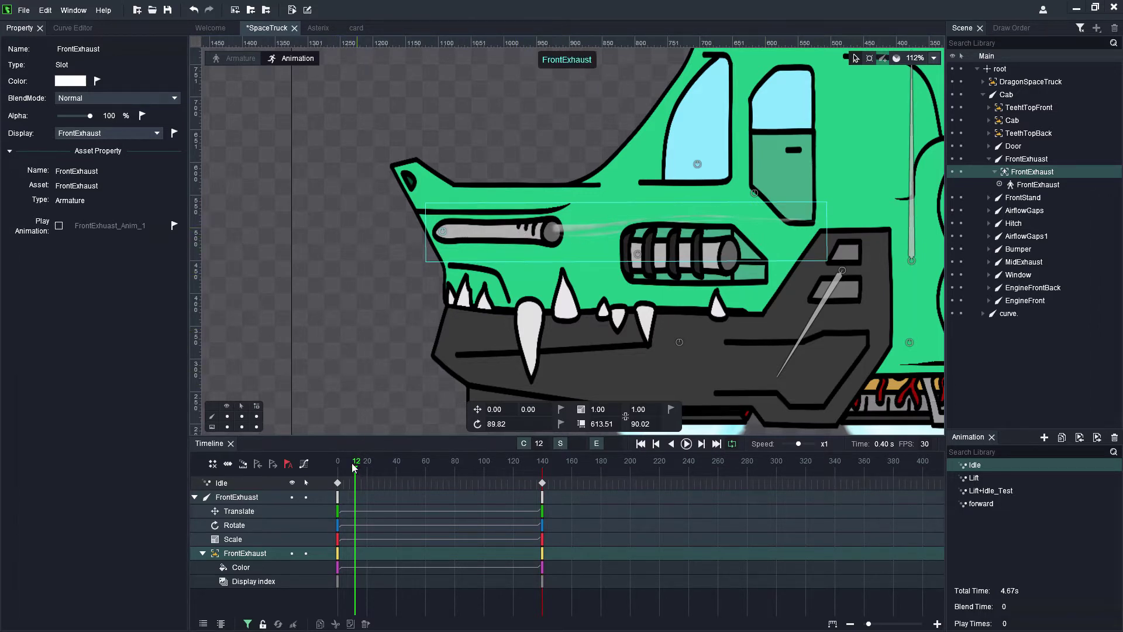
# At frame 0, set the FrontExhaust slot's display to None, then back to FrontExhaust.
pyautogui.moveTo(354, 466); pyautogui.dragTo(338, 469)
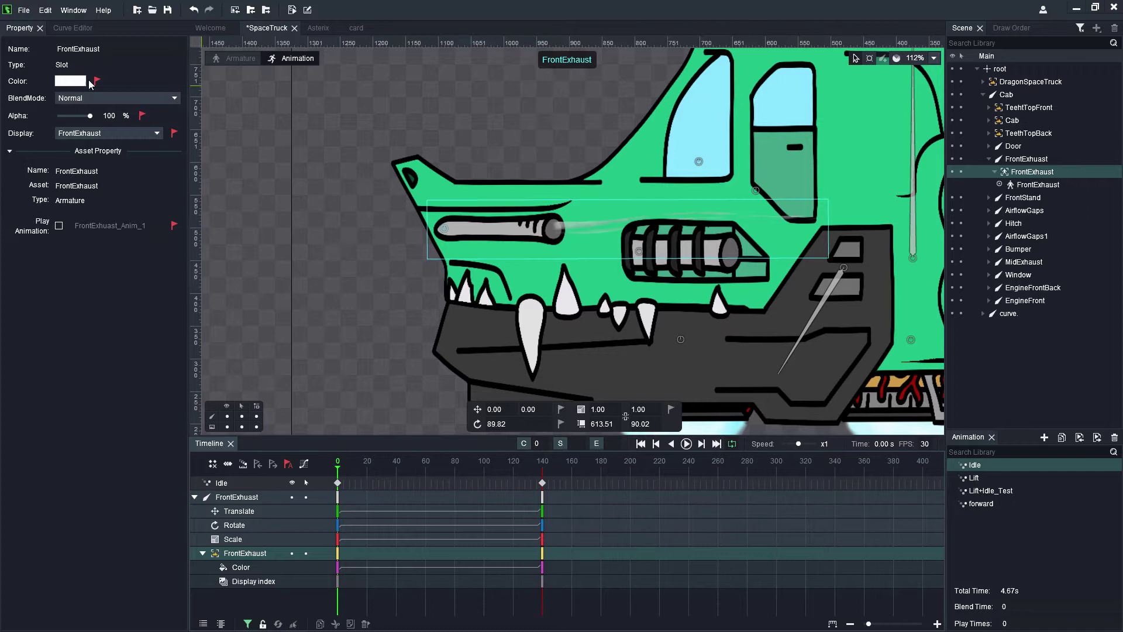
pyautogui.click(85, 134)
pyautogui.click(85, 142)
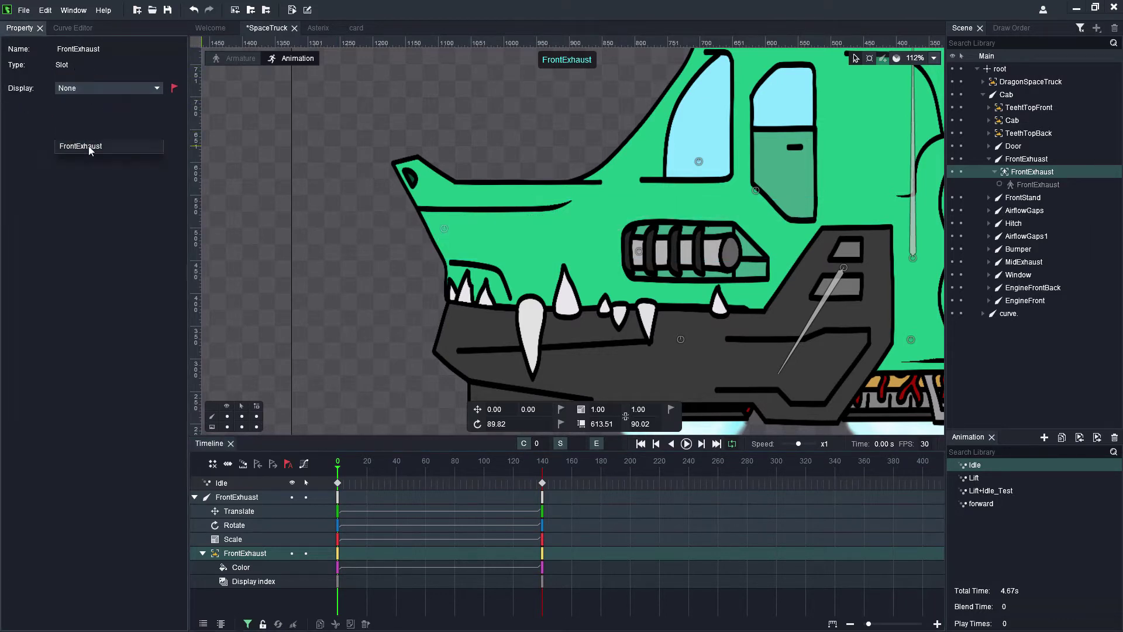
pyautogui.click(84, 91)
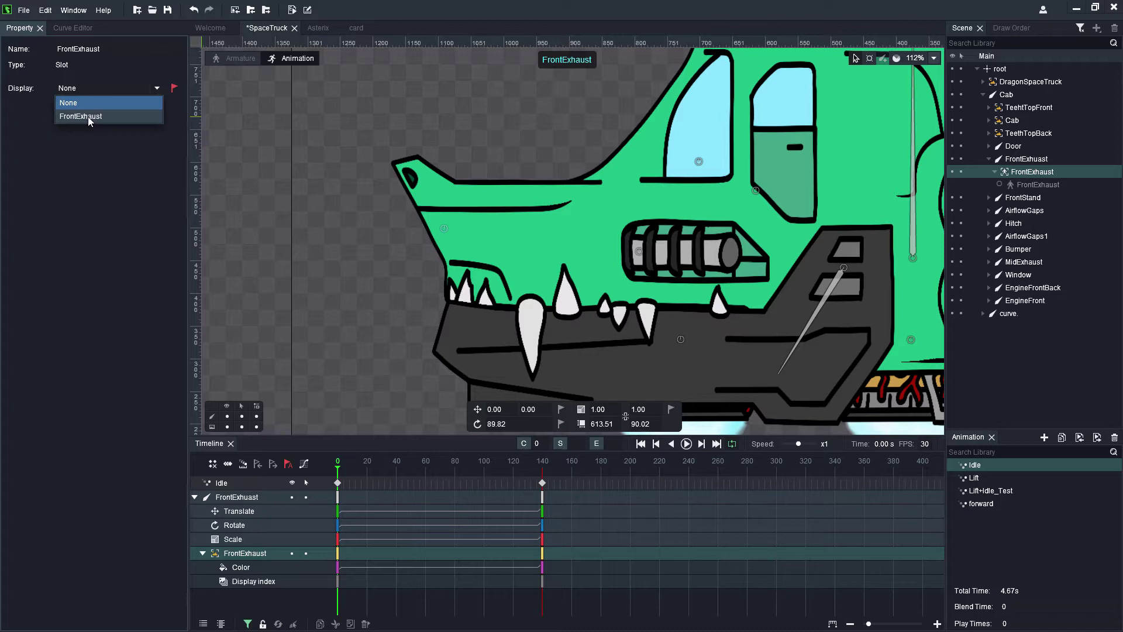
pyautogui.click(88, 117)
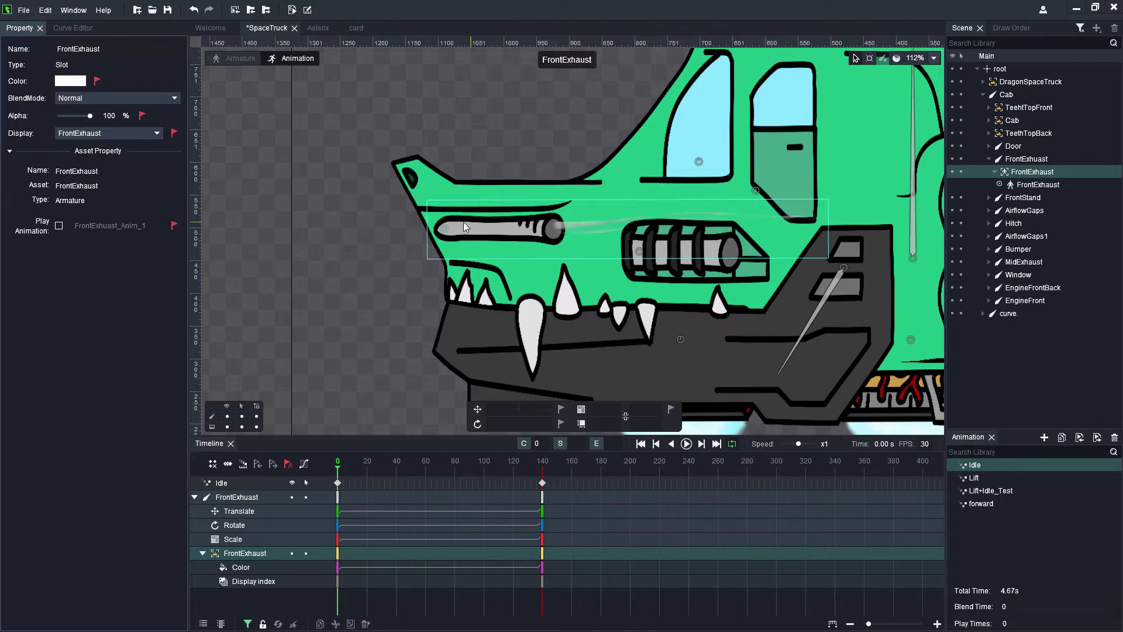
# Enable Play Animation on the FrontExhaust slot set to NoANIM, then scrub and play Idle.
pyautogui.click(60, 227)
pyautogui.click(59, 226)
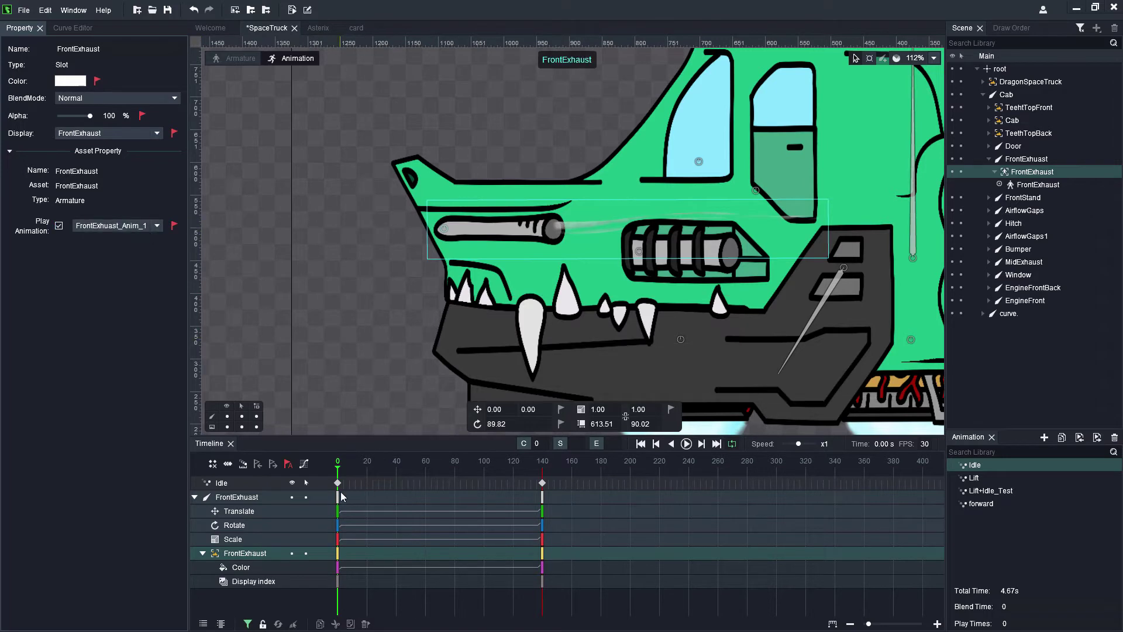
pyautogui.click(149, 222)
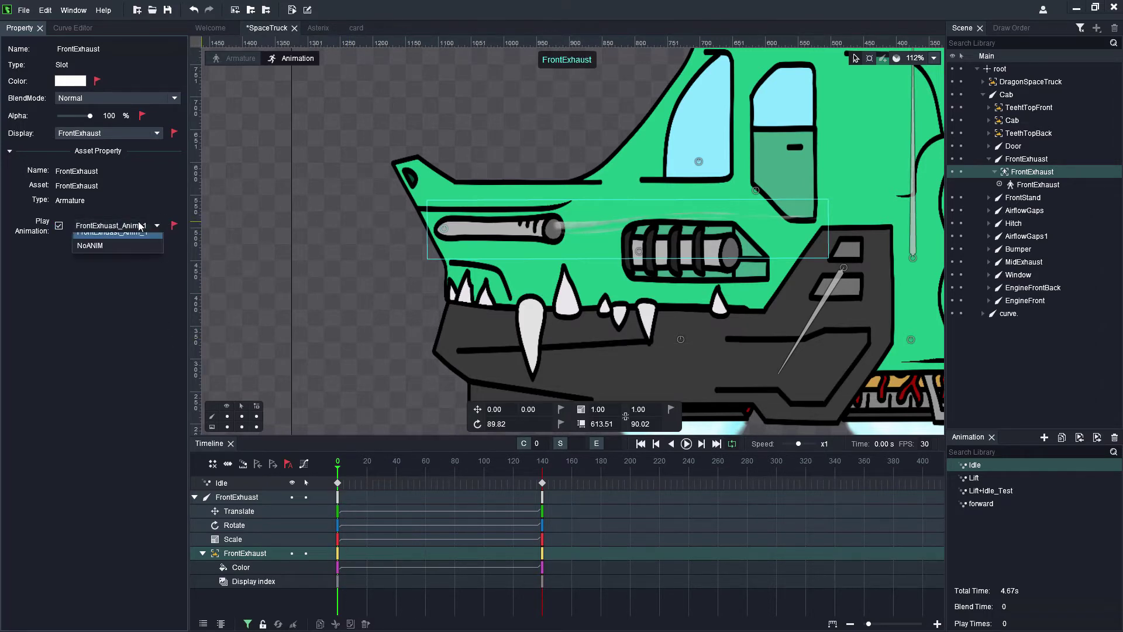
pyautogui.click(117, 257)
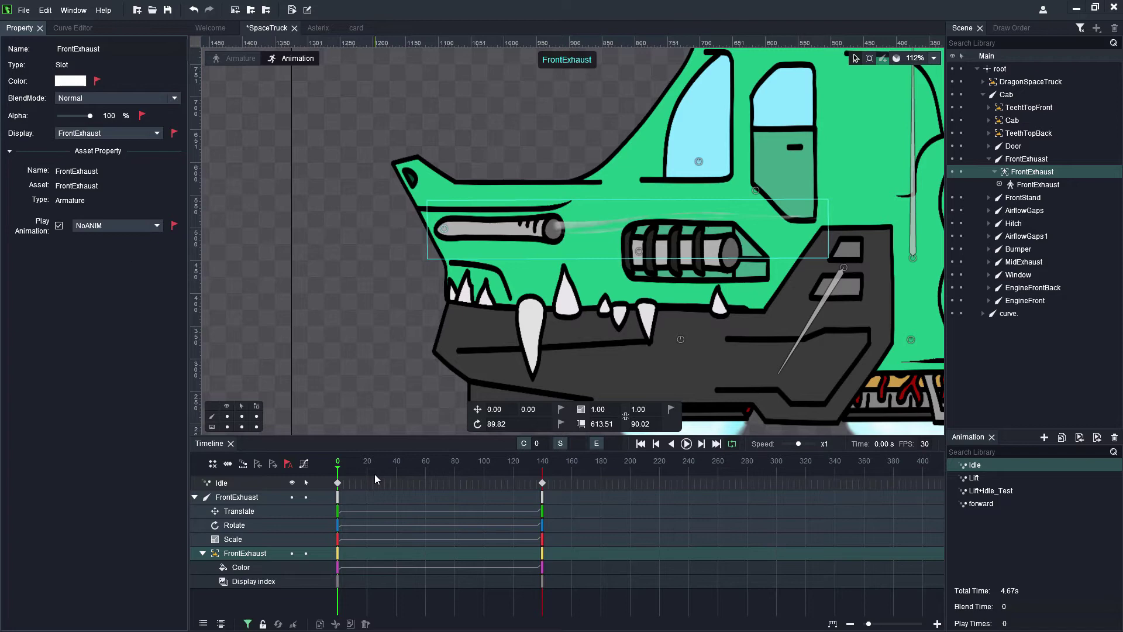
pyautogui.moveTo(374, 473); pyautogui.dragTo(540, 461)
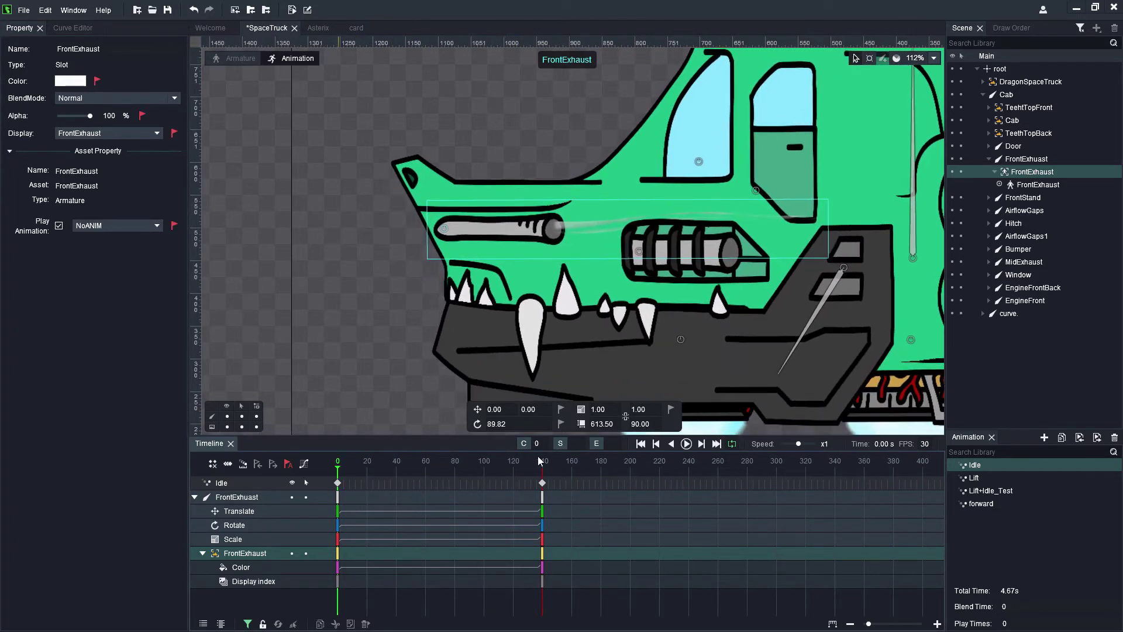
pyautogui.click(685, 446)
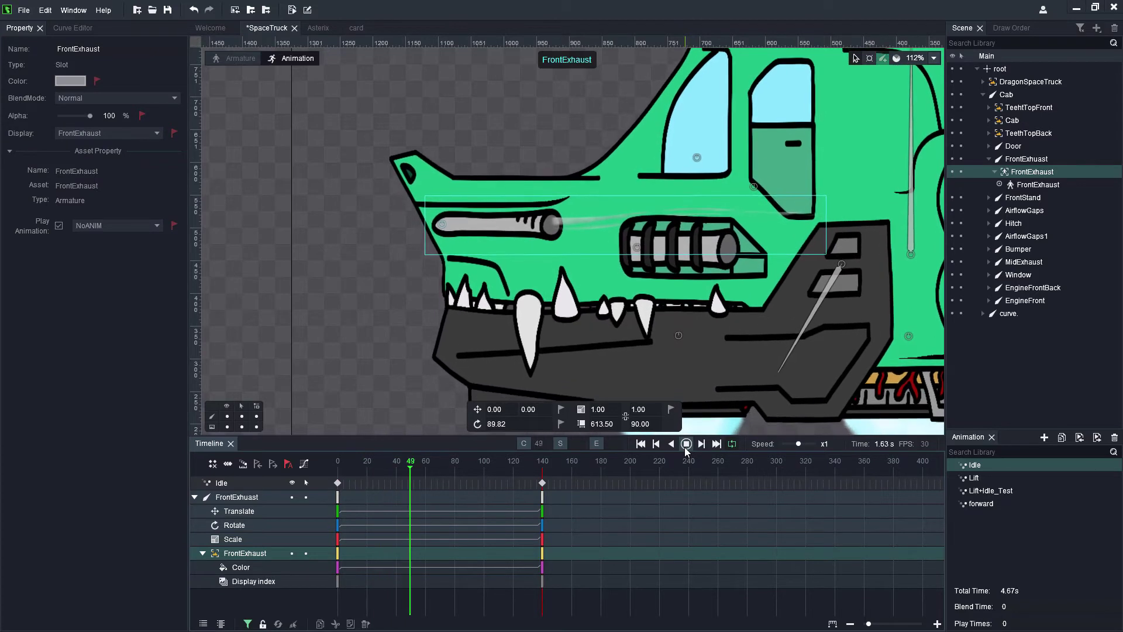
# Set the exhaust's Play Animation to FrontExhuast_Anim_1 and preview it in Idle.
pyautogui.click(686, 444)
pyautogui.click(111, 227)
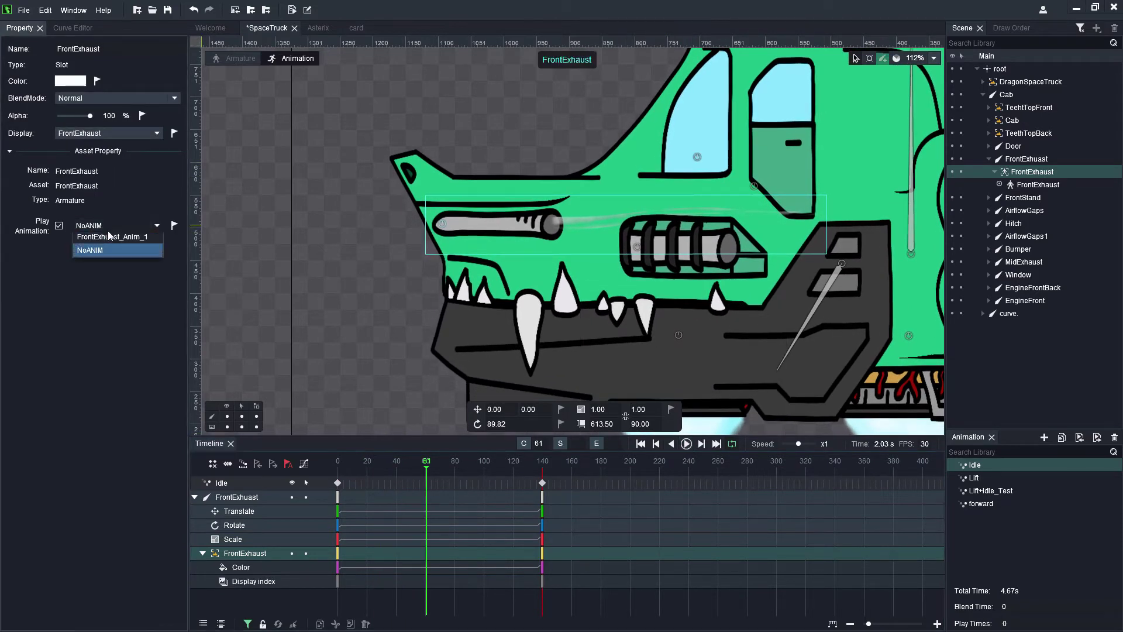
pyautogui.click(107, 240)
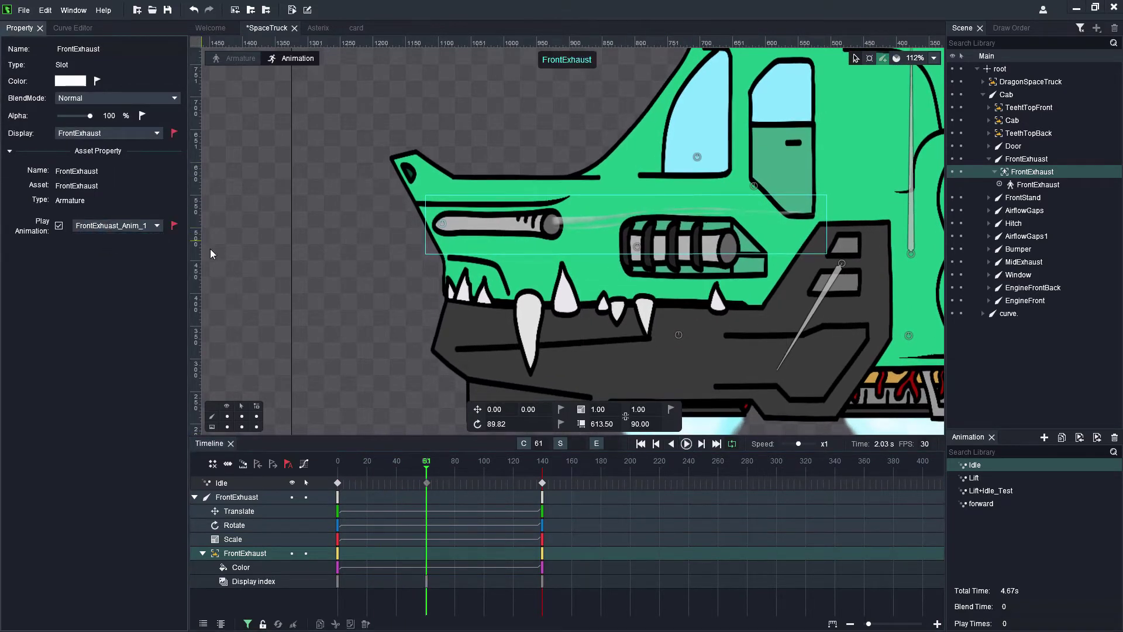
pyautogui.click(686, 444)
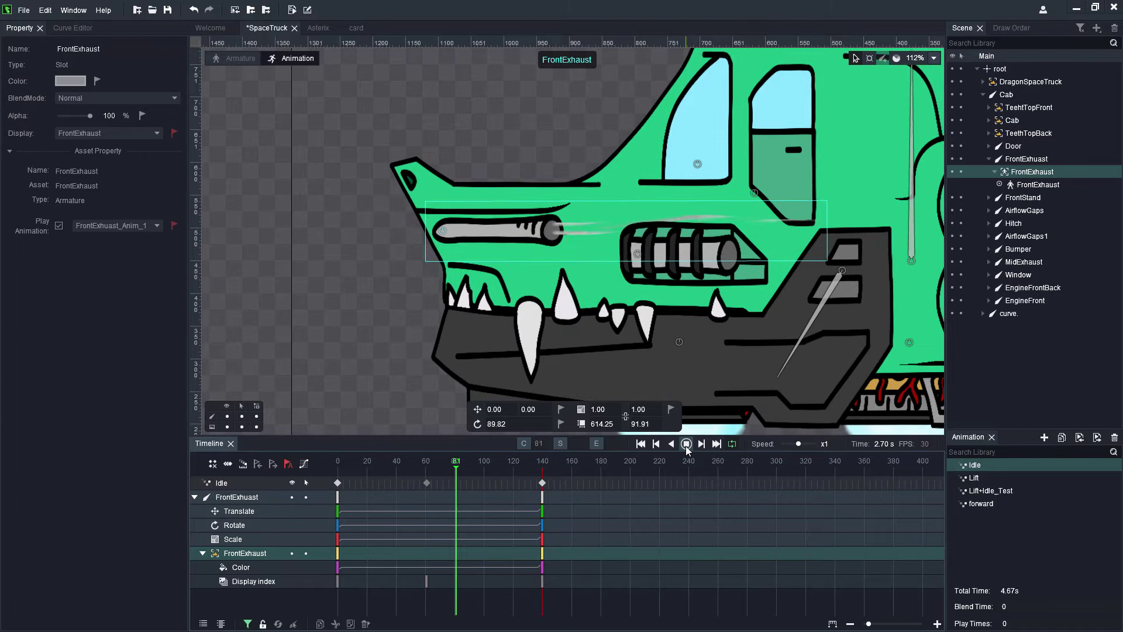
pyautogui.click(686, 444)
# Move the play-animation keyframe to frame 0, replay Idle, and return to Armature mode.
pyautogui.click(429, 480)
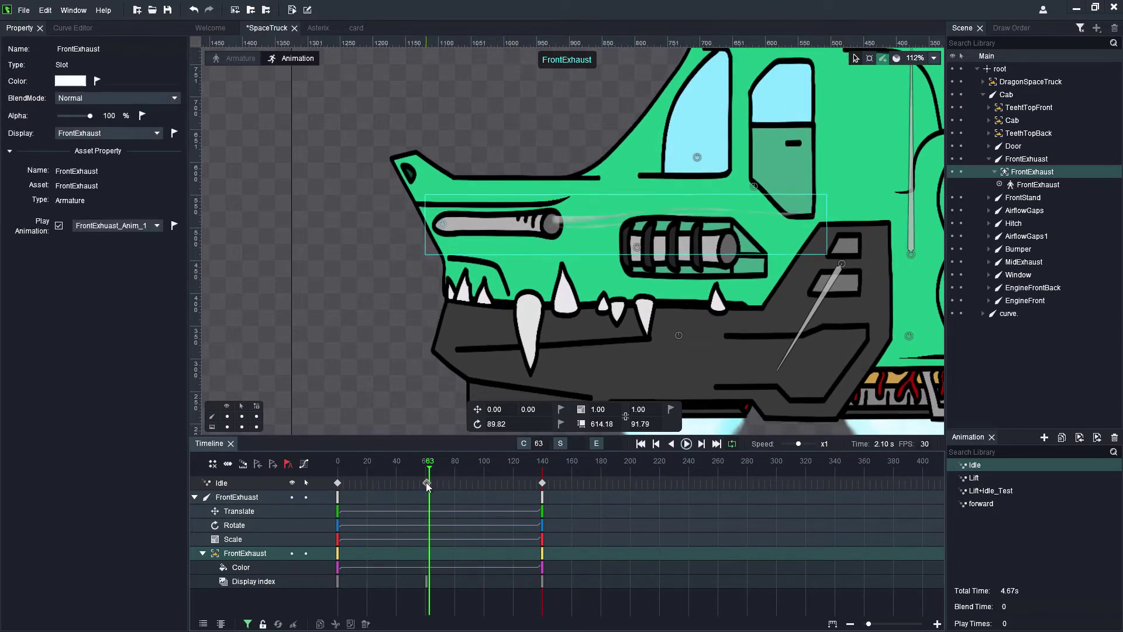
pyautogui.moveTo(426, 482); pyautogui.dragTo(299, 478)
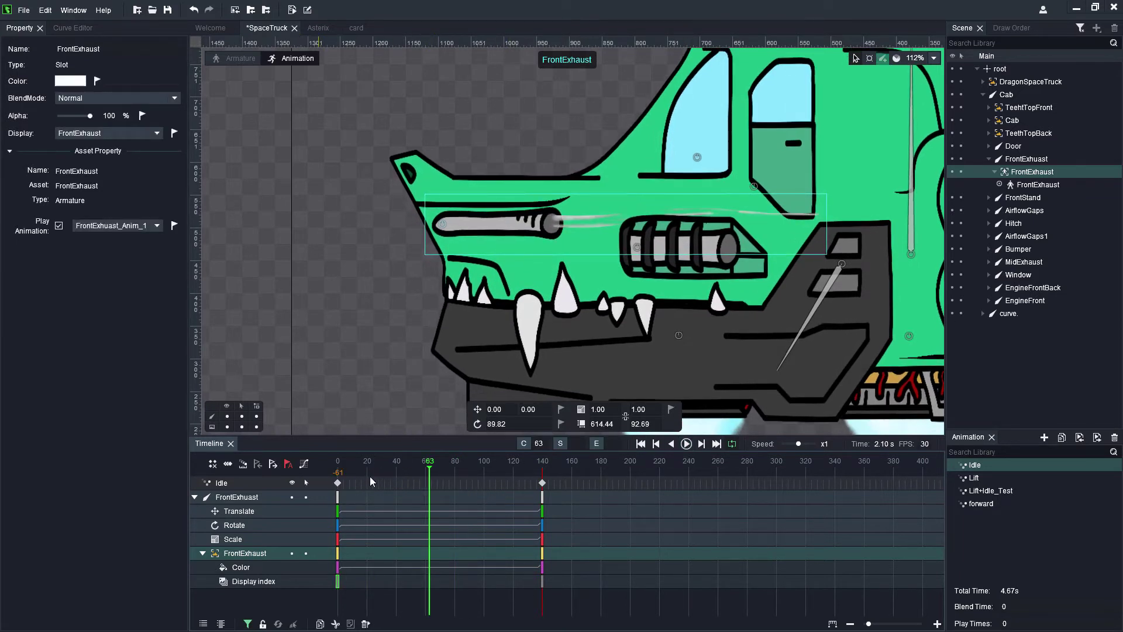
pyautogui.moveTo(370, 476); pyautogui.dragTo(338, 483)
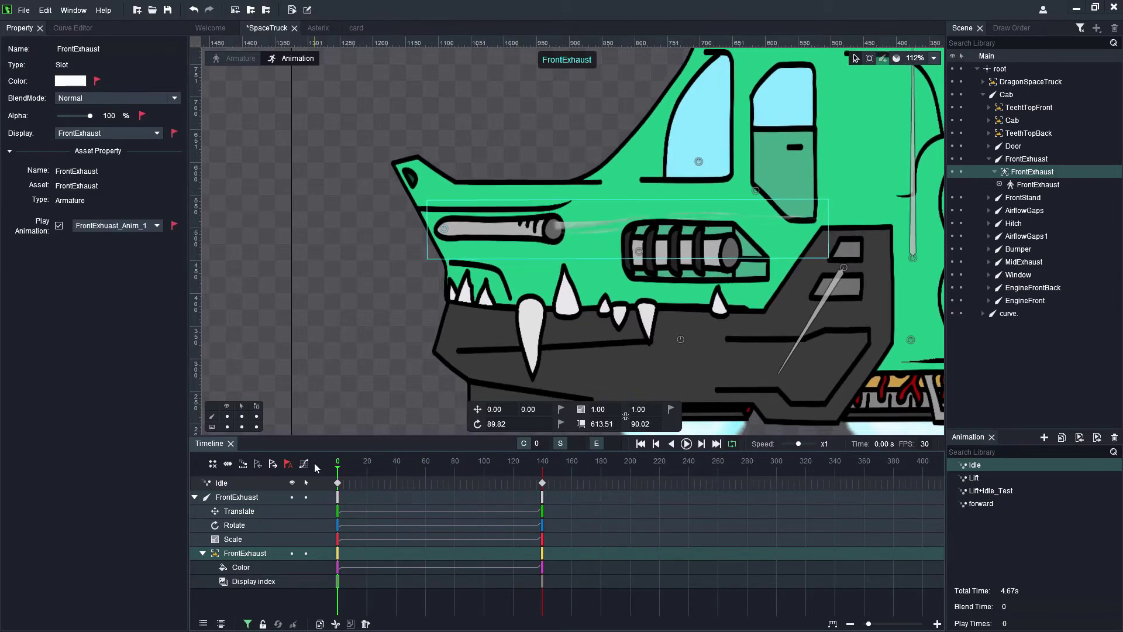
pyautogui.click(690, 447)
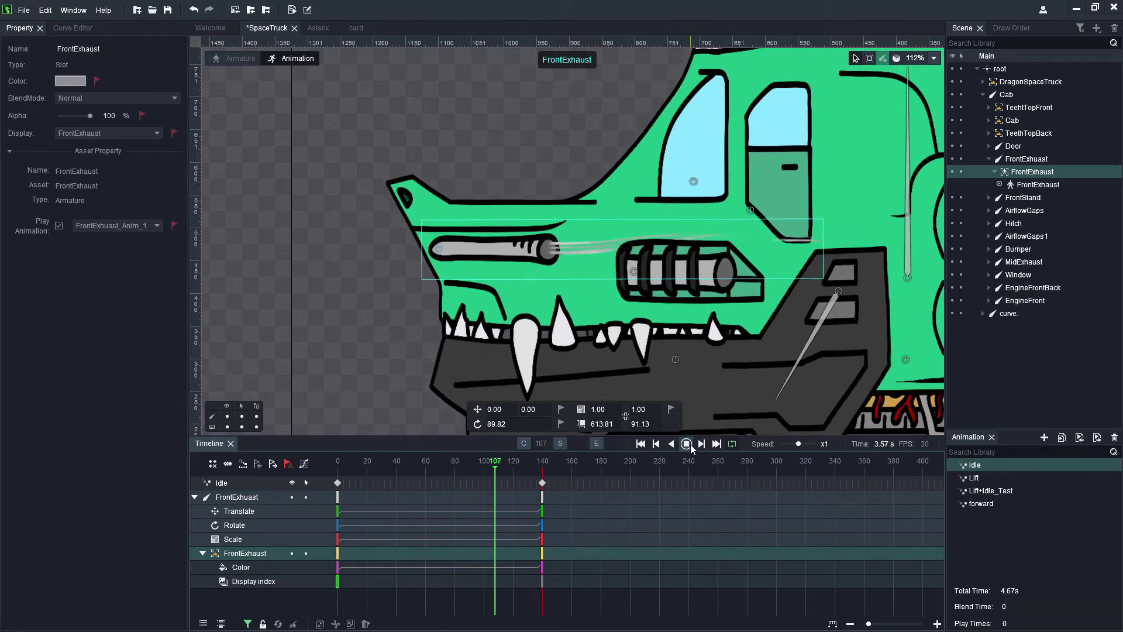
pyautogui.click(690, 444)
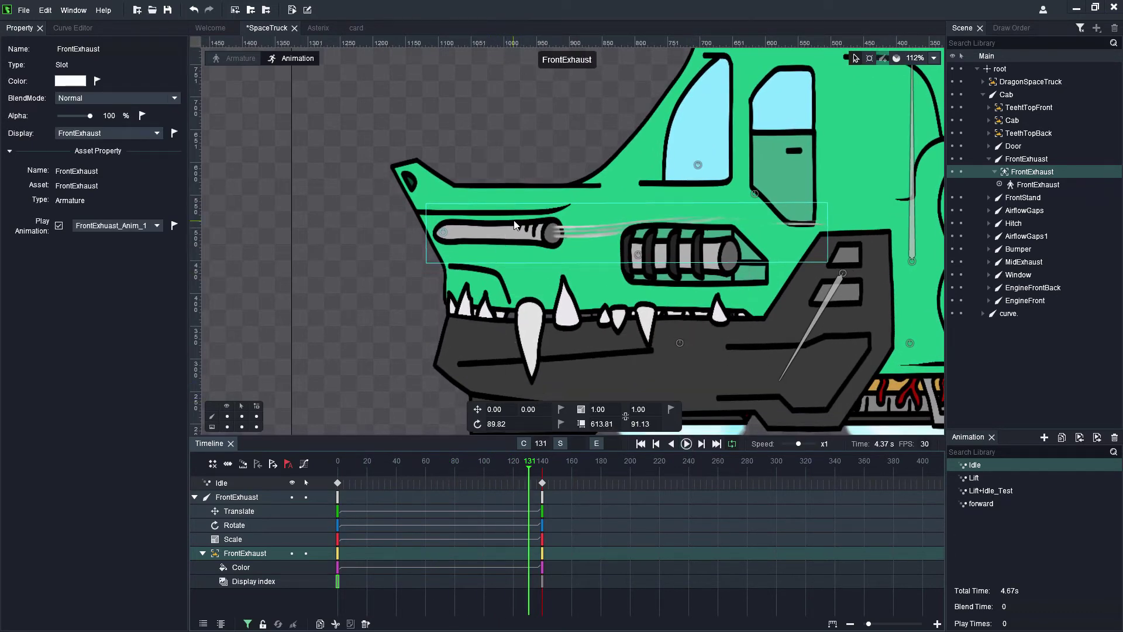
pyautogui.click(234, 58)
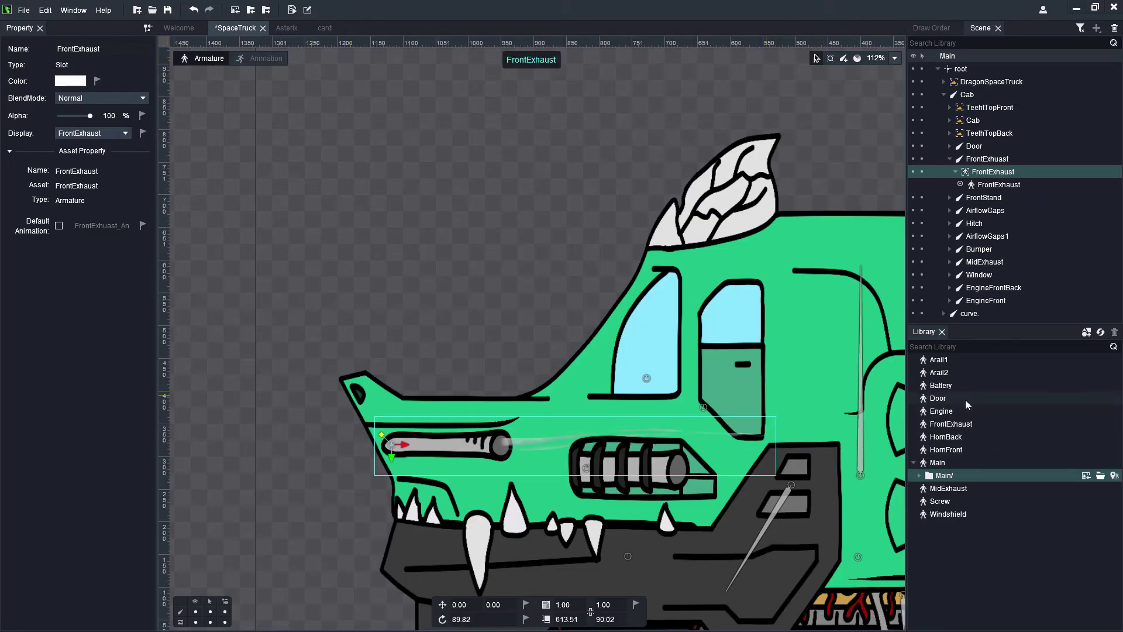
pyautogui.doubleClick(963, 423)
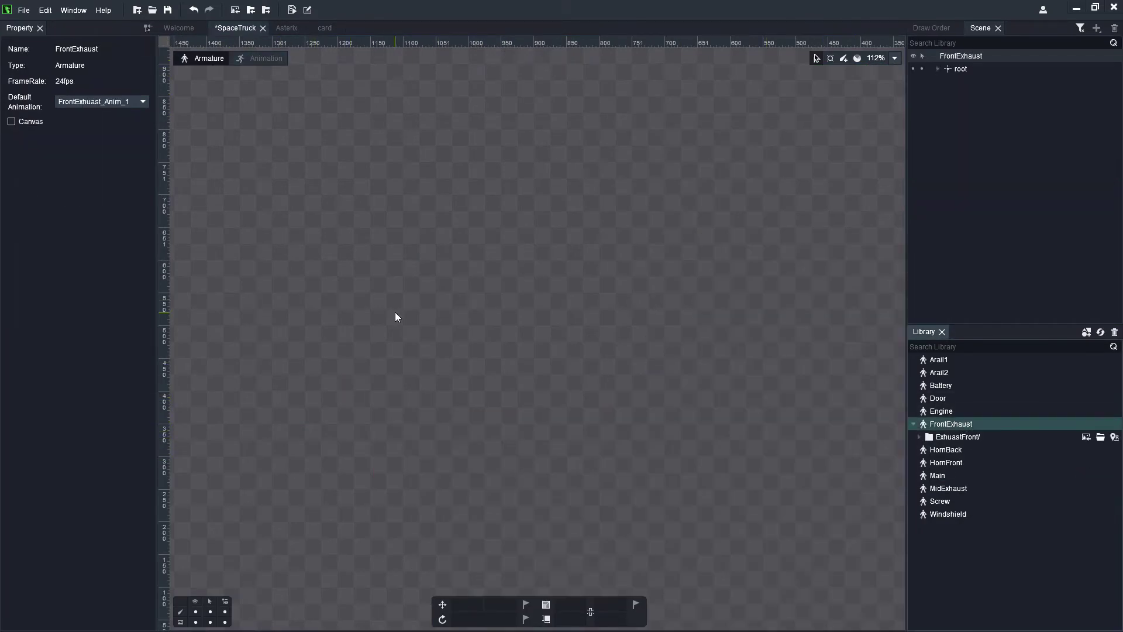
pyautogui.scroll(-5, 577, 358)
pyautogui.moveTo(637, 397); pyautogui.dragTo(505, 368)
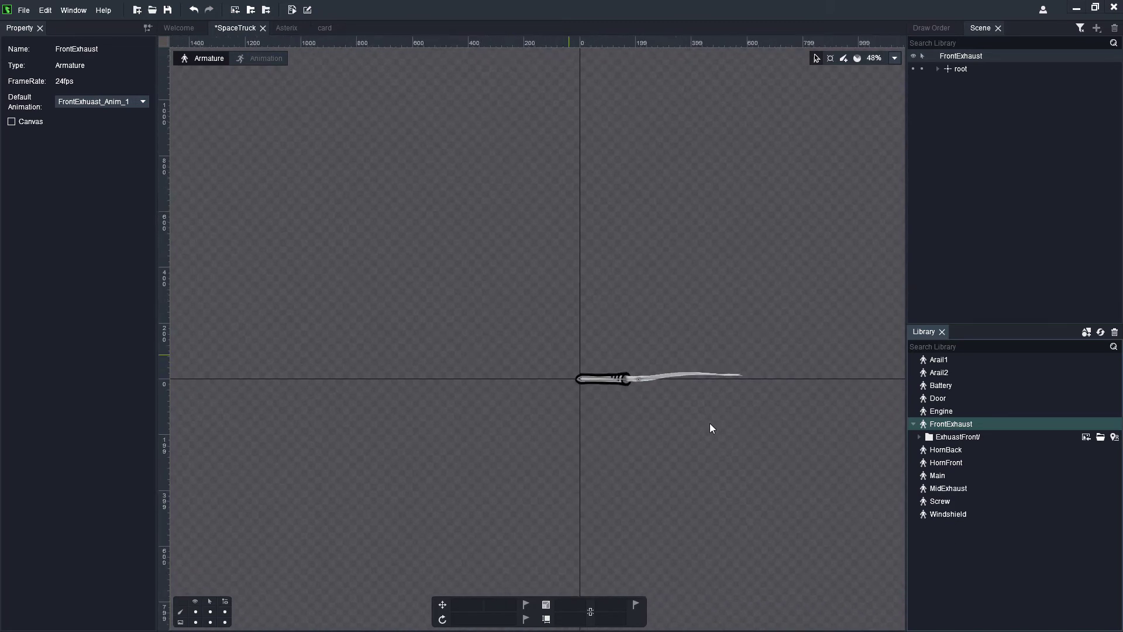
pyautogui.scroll(5, 576, 374)
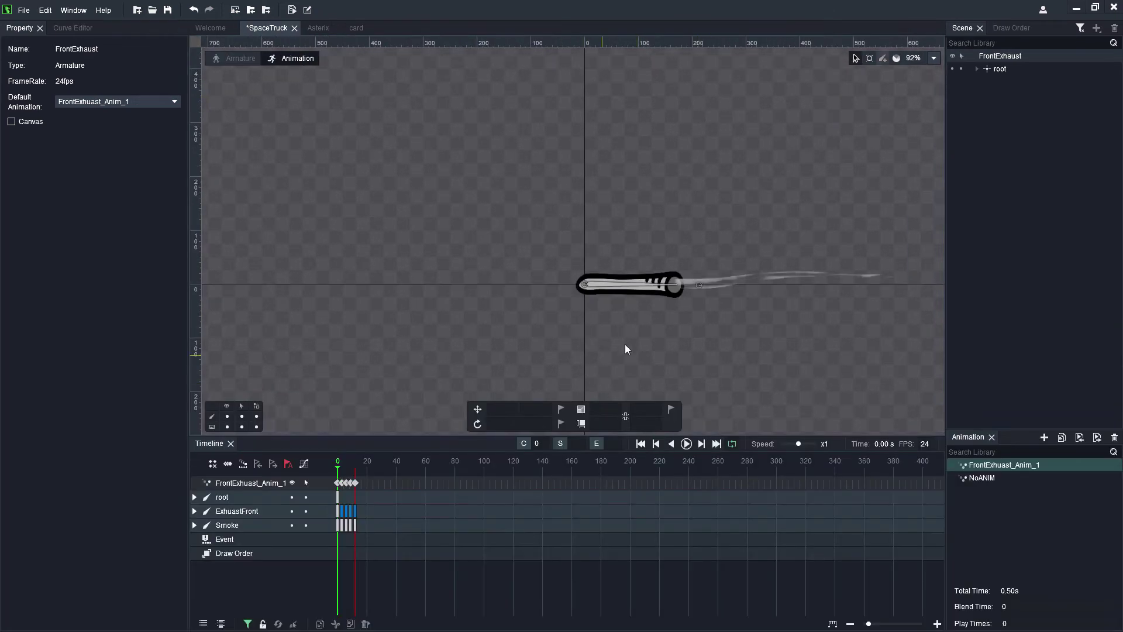
pyautogui.scroll(2, 746, 272)
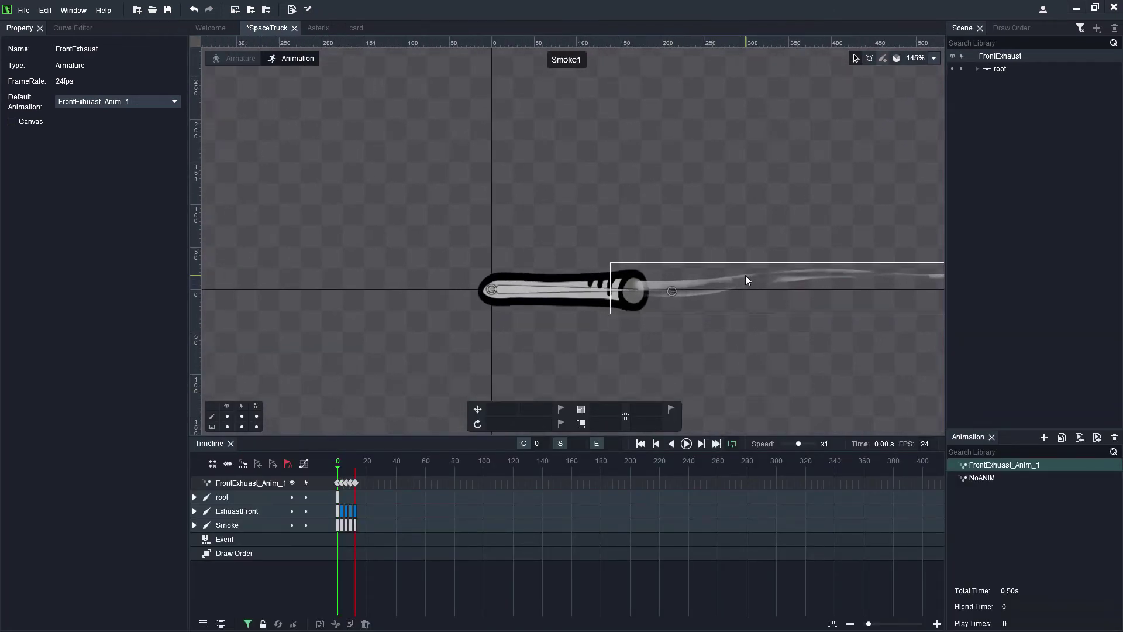
pyautogui.click(745, 275)
pyautogui.click(988, 108)
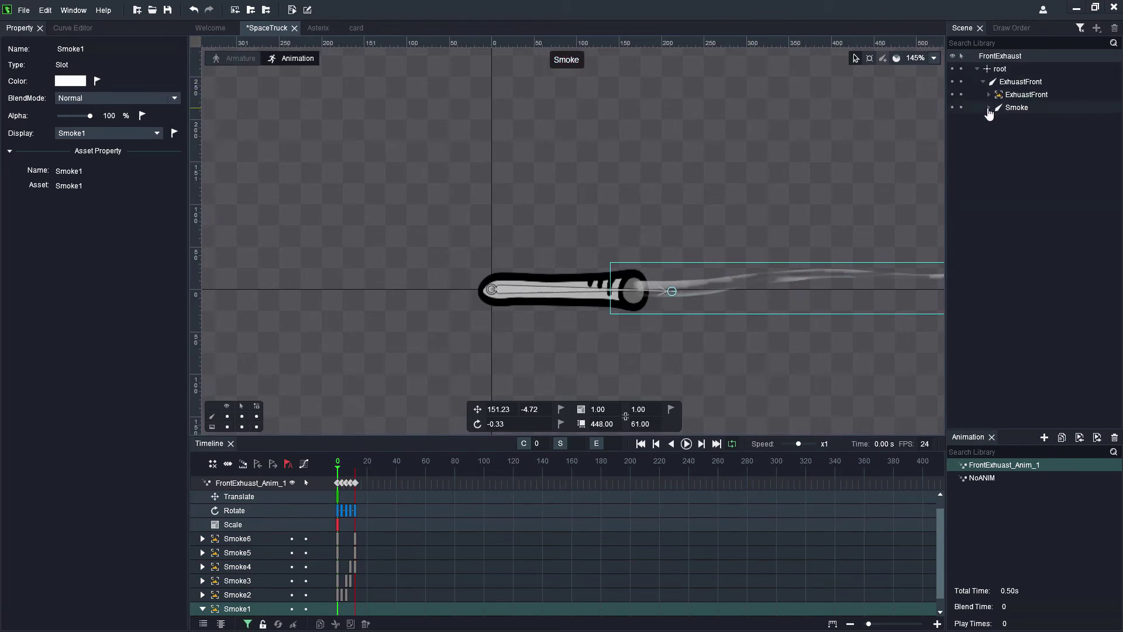
pyautogui.click(988, 107)
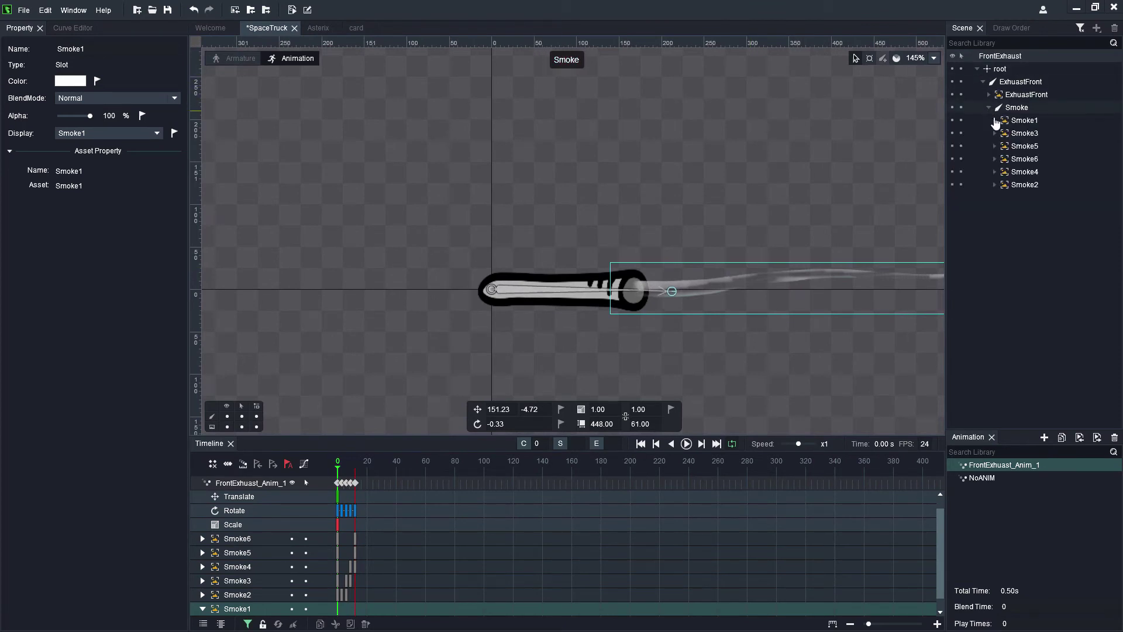
pyautogui.click(231, 58)
pyautogui.scroll(-2, 556, 251)
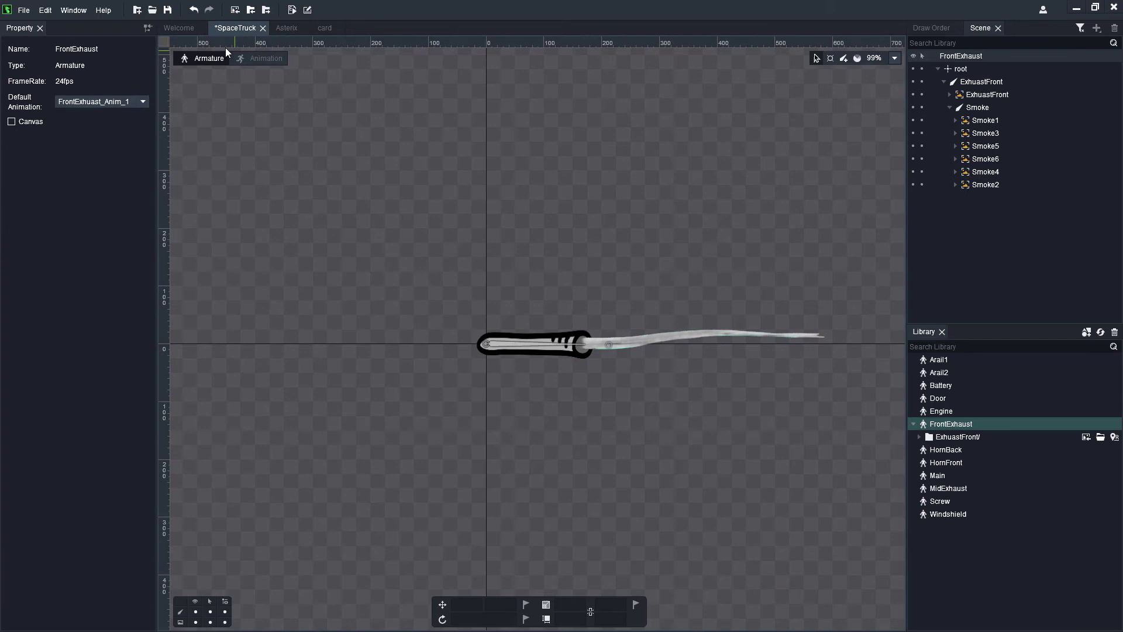
pyautogui.click(940, 475)
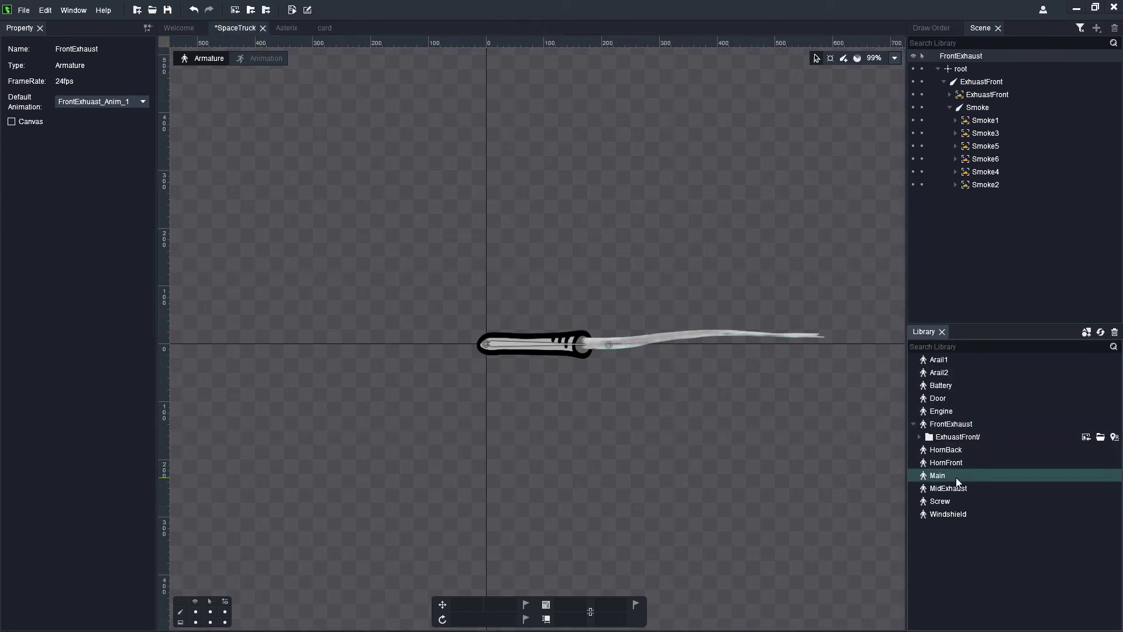
# Zoom and pan the canvas to bring the truck cab into close view.
pyautogui.scroll(-5, 483, 321)
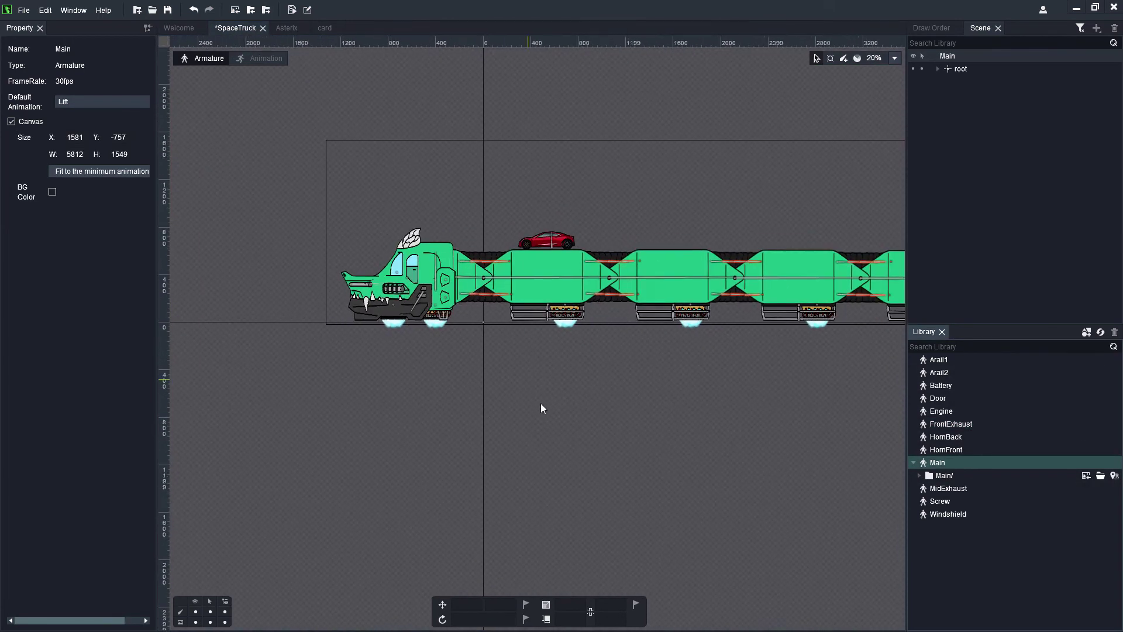
pyautogui.scroll(4, 542, 406)
pyautogui.moveTo(413, 95); pyautogui.dragTo(819, 550)
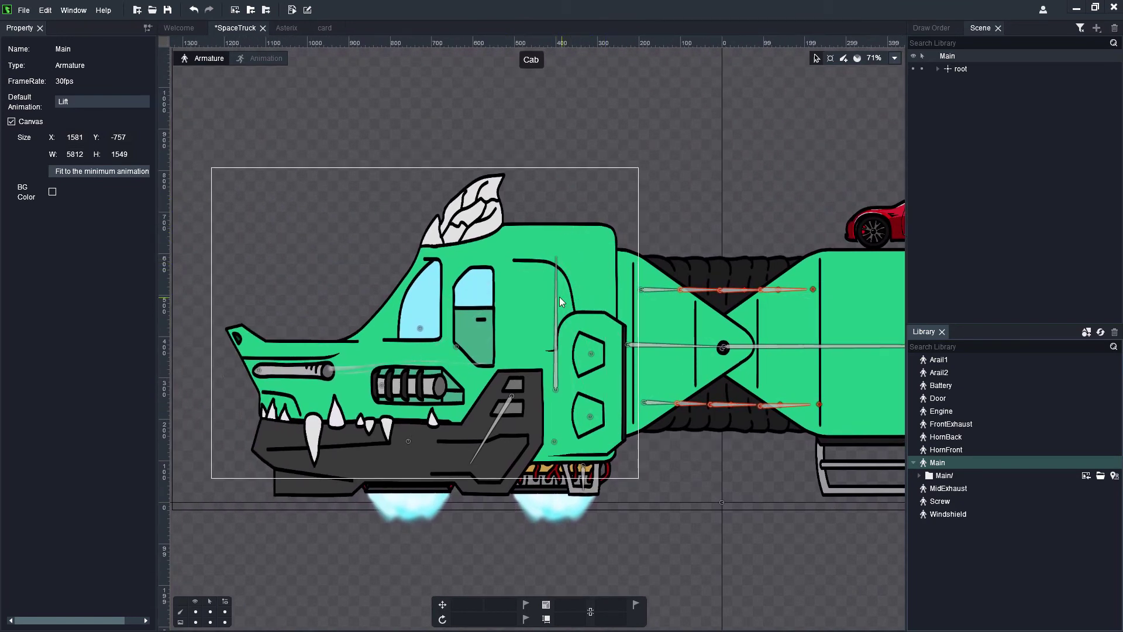
pyautogui.scroll(1, 380, 456)
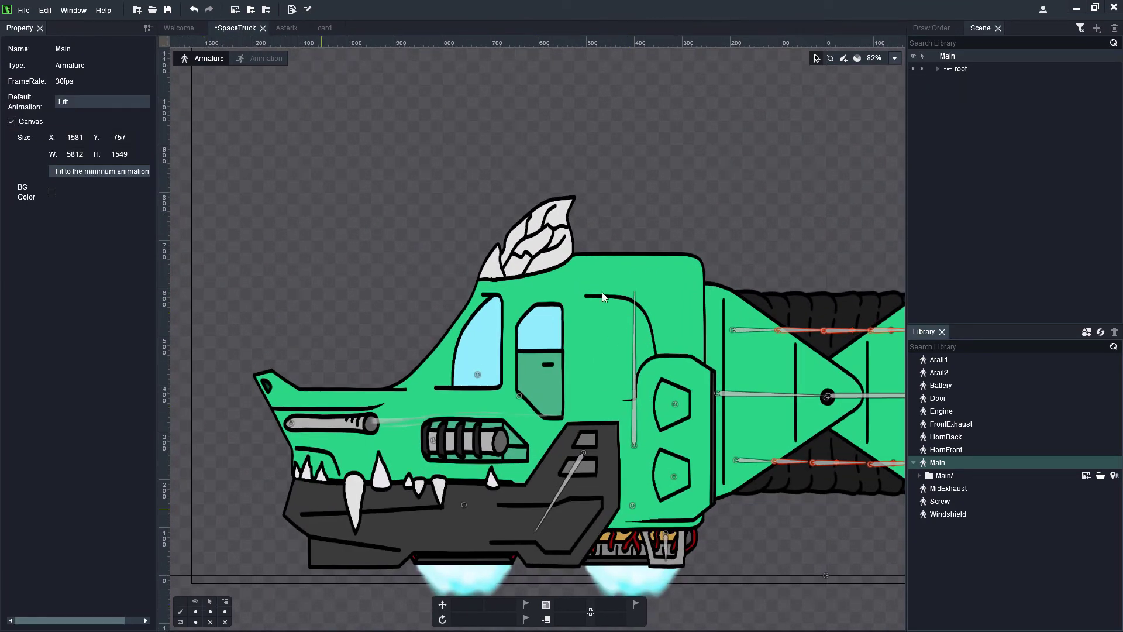
pyautogui.scroll(3, 632, 293)
# Create bone8 and bone9 side by side on the cab roof as children of the Cab bone.
pyautogui.click(630, 320)
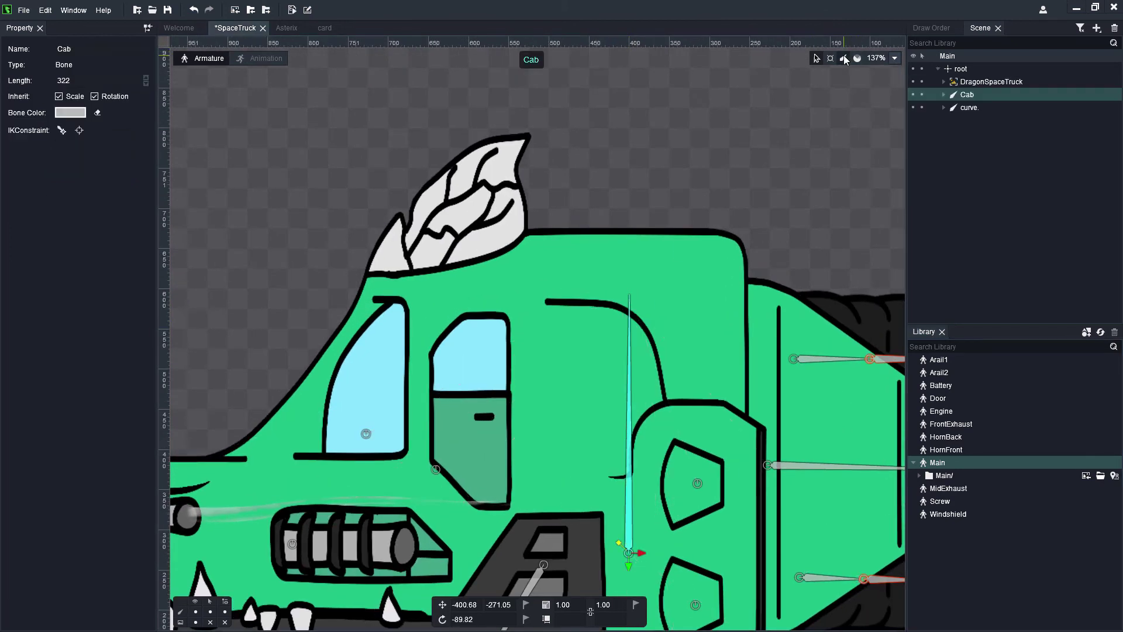
pyautogui.click(844, 58)
pyautogui.click(630, 239)
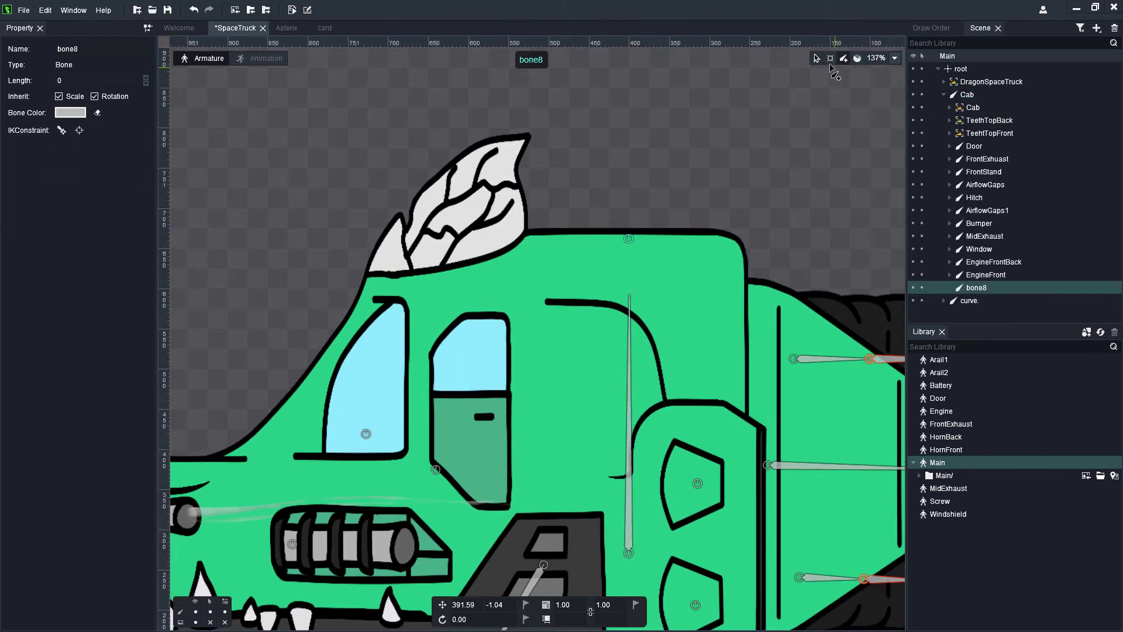
pyautogui.click(817, 58)
pyautogui.click(630, 370)
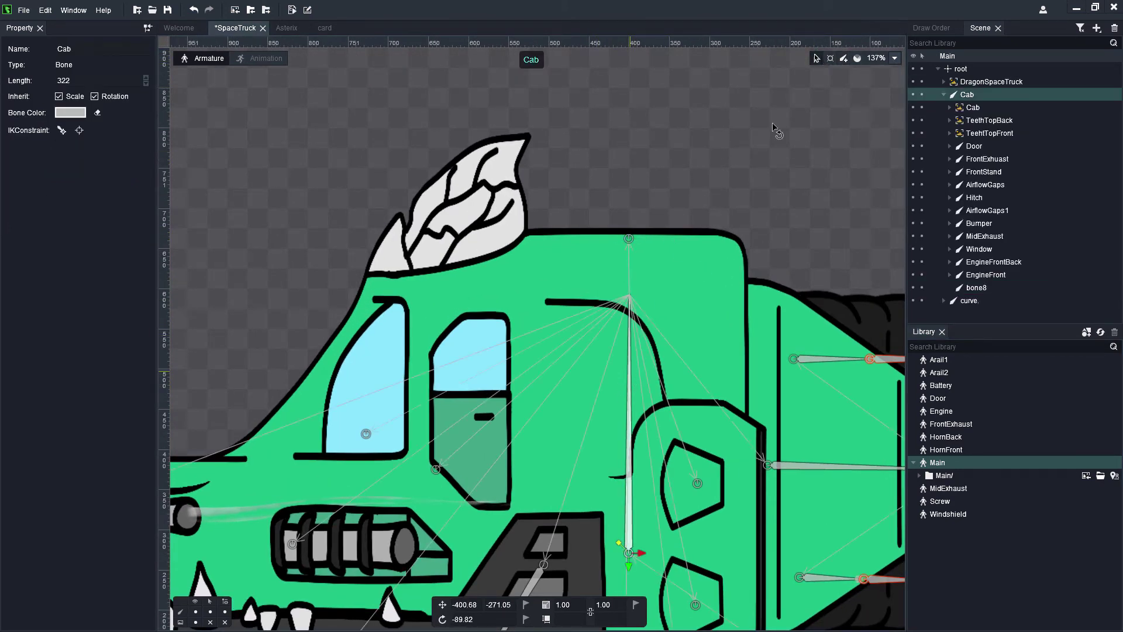
pyautogui.click(844, 58)
pyautogui.click(656, 240)
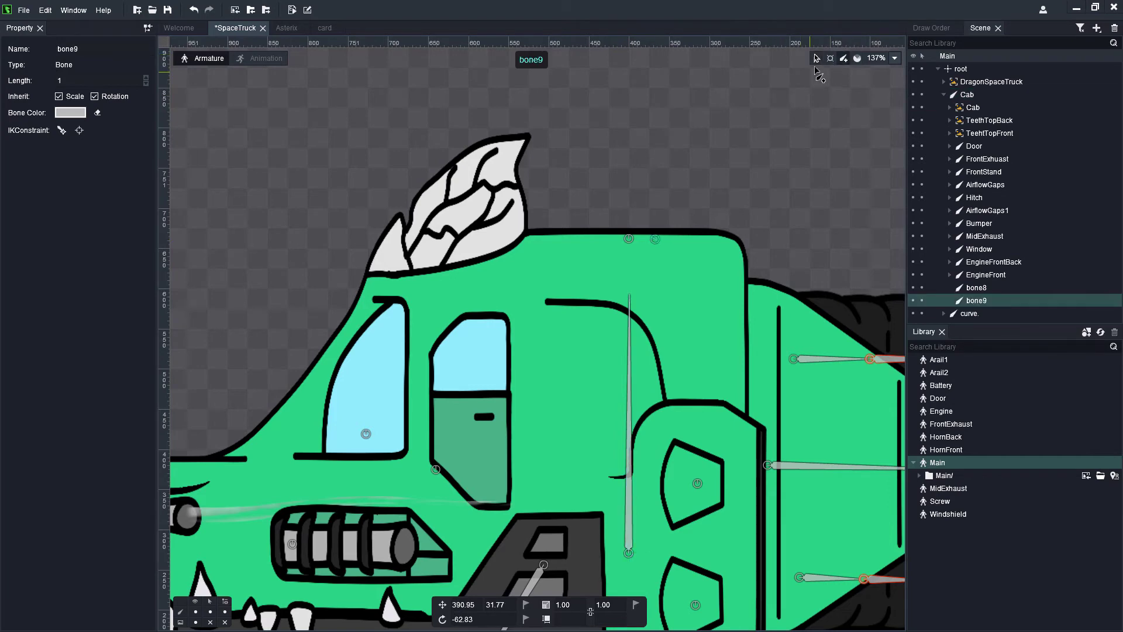
pyautogui.click(817, 58)
# Drag the reference truck image down onto the rig and place bone8 at the reference antenna's base.
pyautogui.scroll(-10, 533, 398)
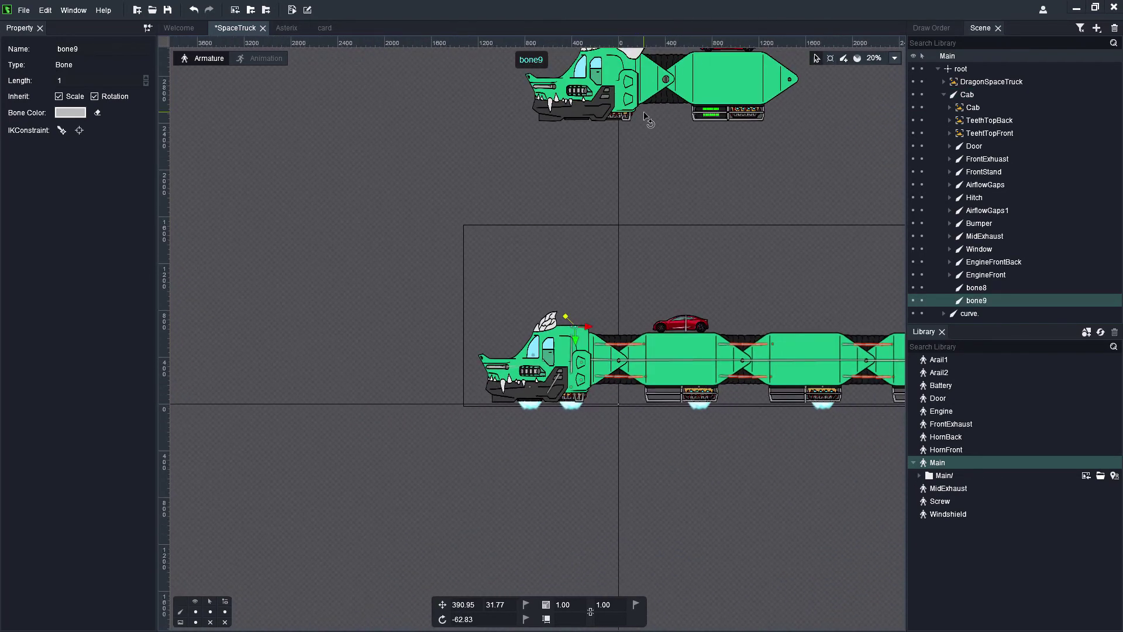
pyautogui.press('Escape')
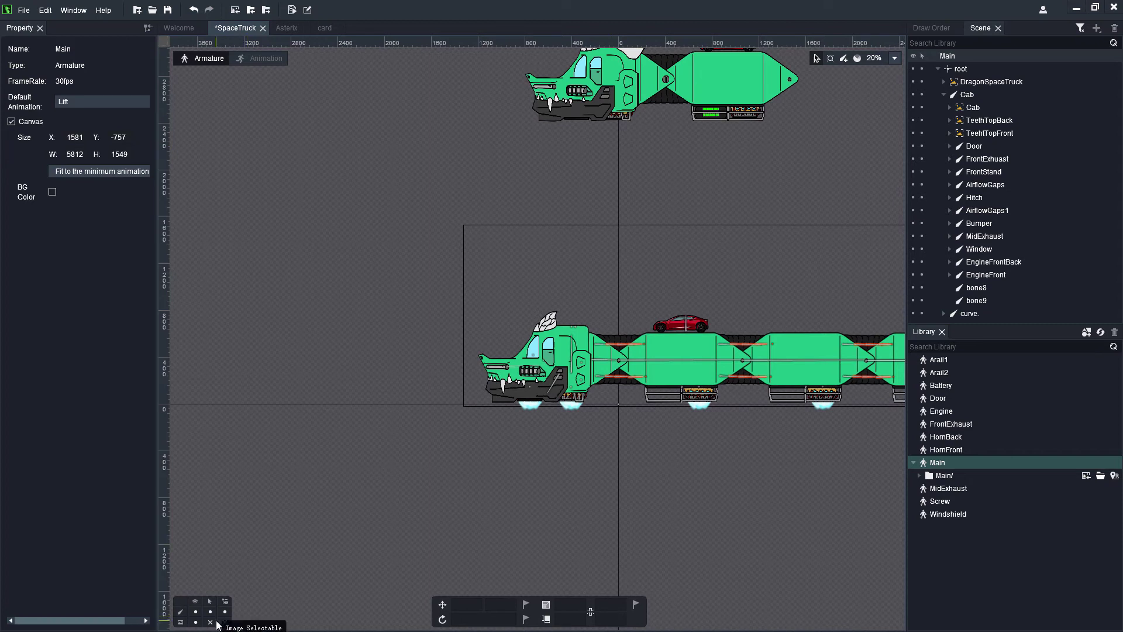
pyautogui.moveTo(575, 122); pyautogui.dragTo(625, 362)
pyautogui.scroll(10, 579, 315)
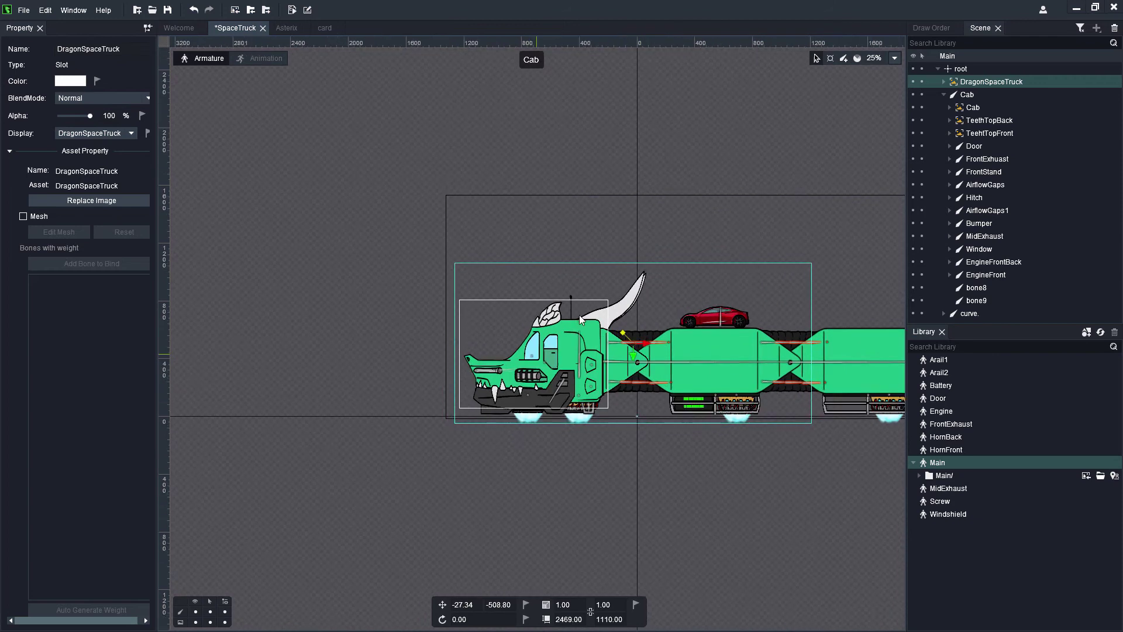
pyautogui.click(613, 310)
pyautogui.moveTo(613, 311); pyautogui.dragTo(591, 323)
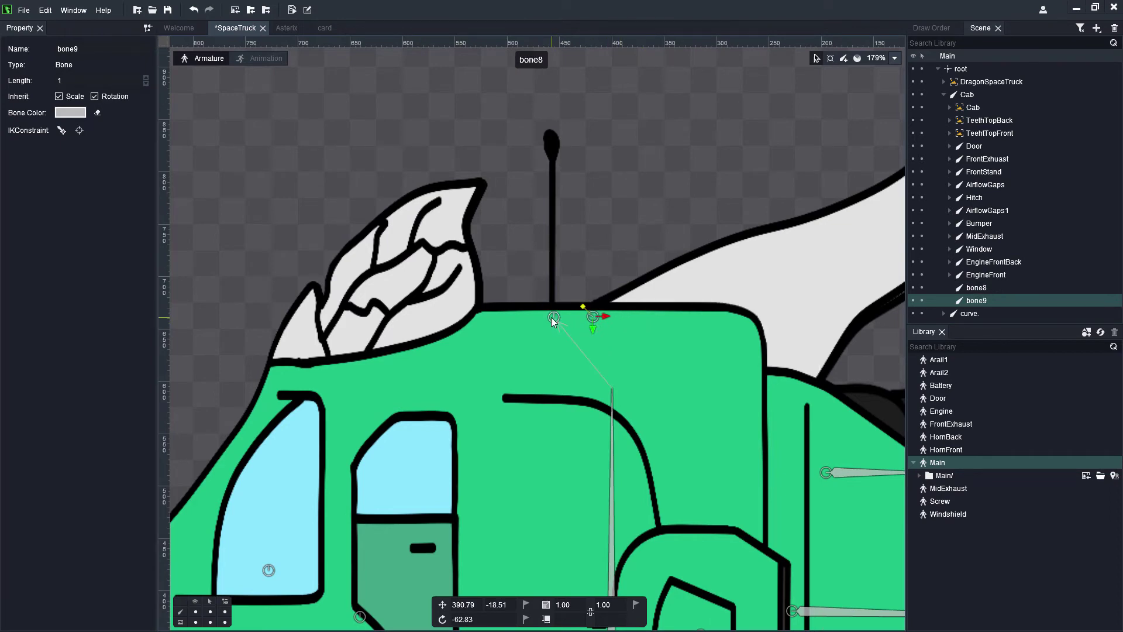
# Move the DragonSpaceTruck reference image back above the rig and clear the selection.
pyautogui.click(553, 319)
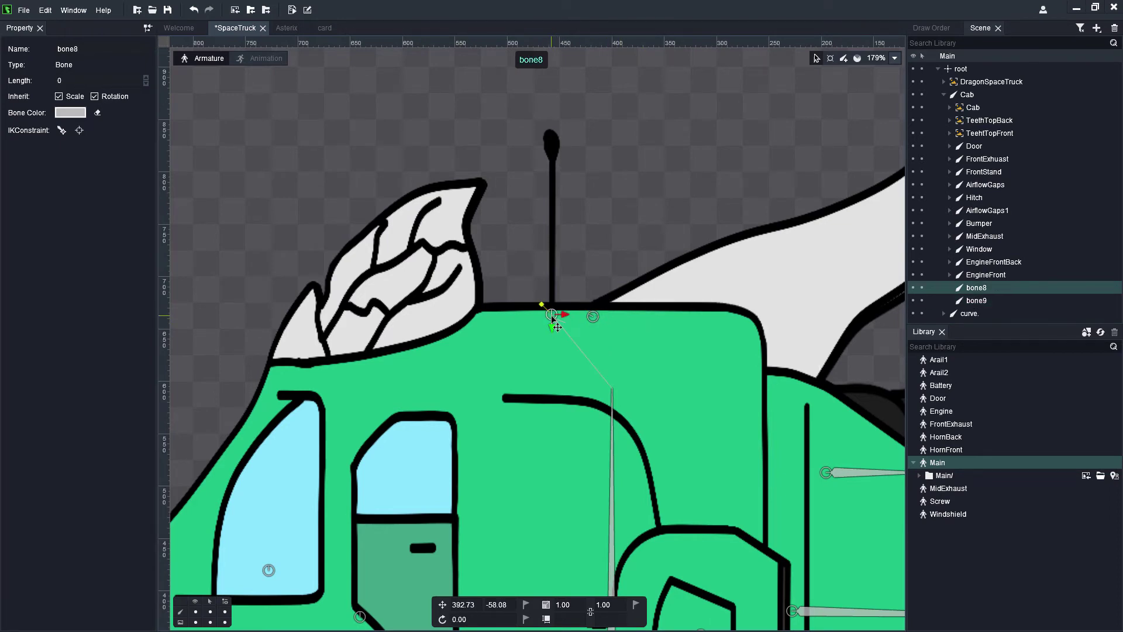
pyautogui.scroll(-10, 556, 319)
pyautogui.click(659, 346)
pyautogui.scroll(-2, 659, 346)
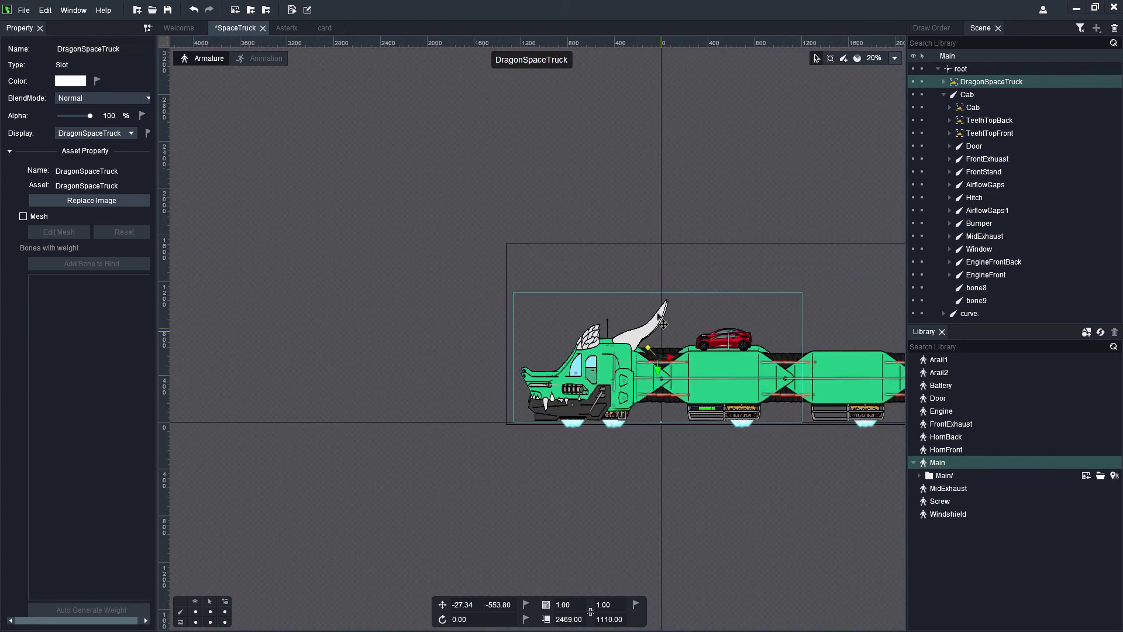
pyautogui.moveTo(659, 347); pyautogui.dragTo(672, 152)
pyautogui.click(342, 497)
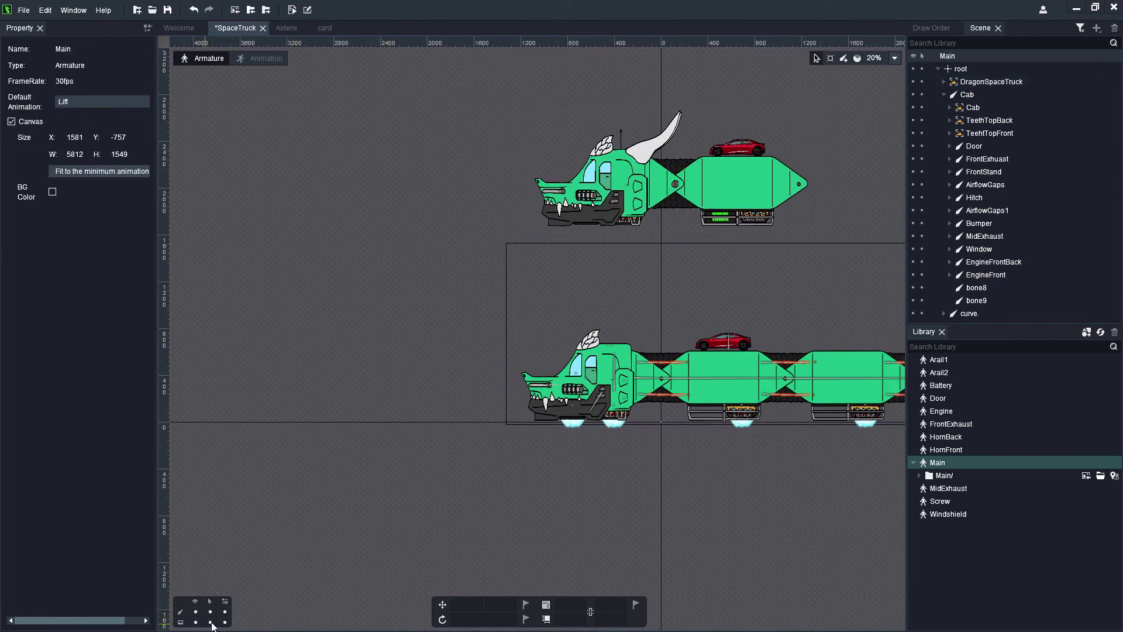
pyautogui.scroll(12, 595, 304)
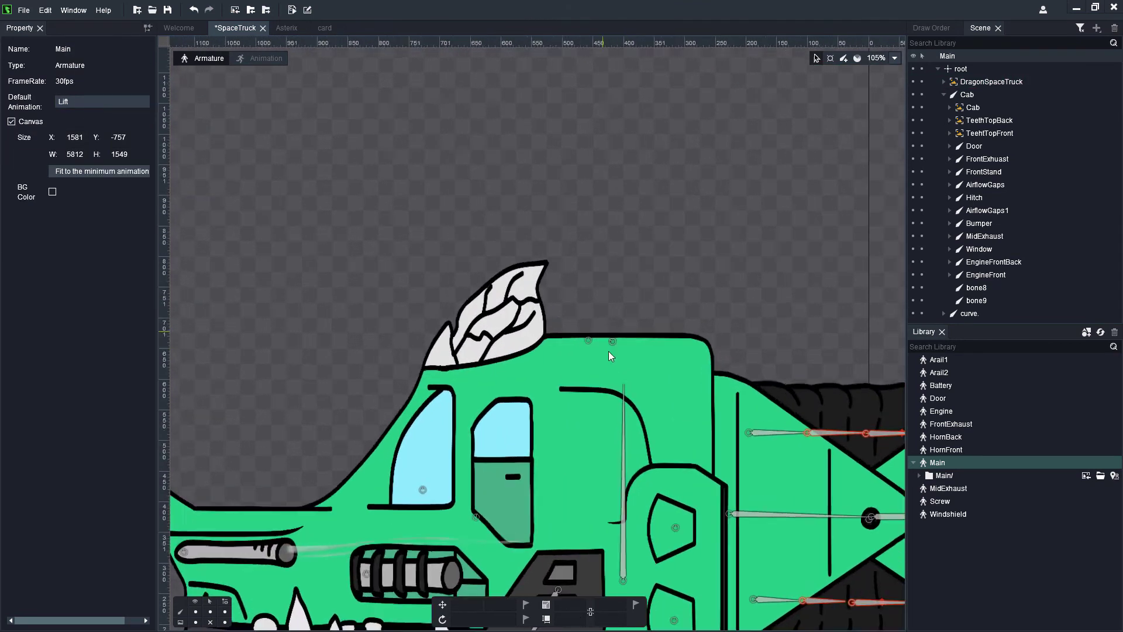
# Rename bone8 to 'Arial2'.
pyautogui.click(576, 339)
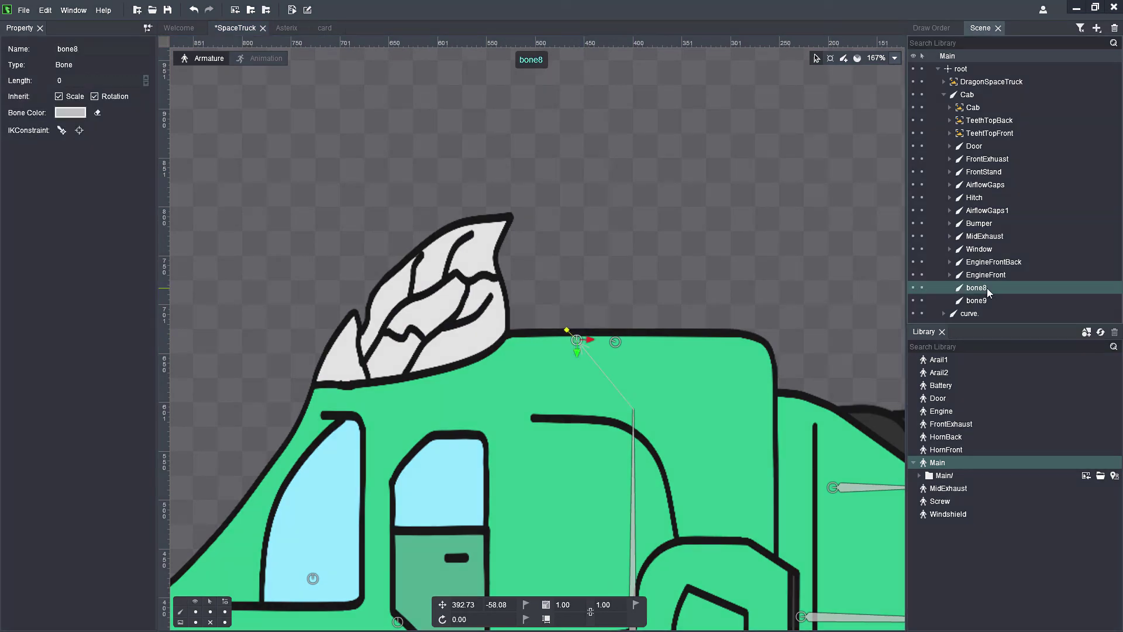
pyautogui.doubleClick(988, 288)
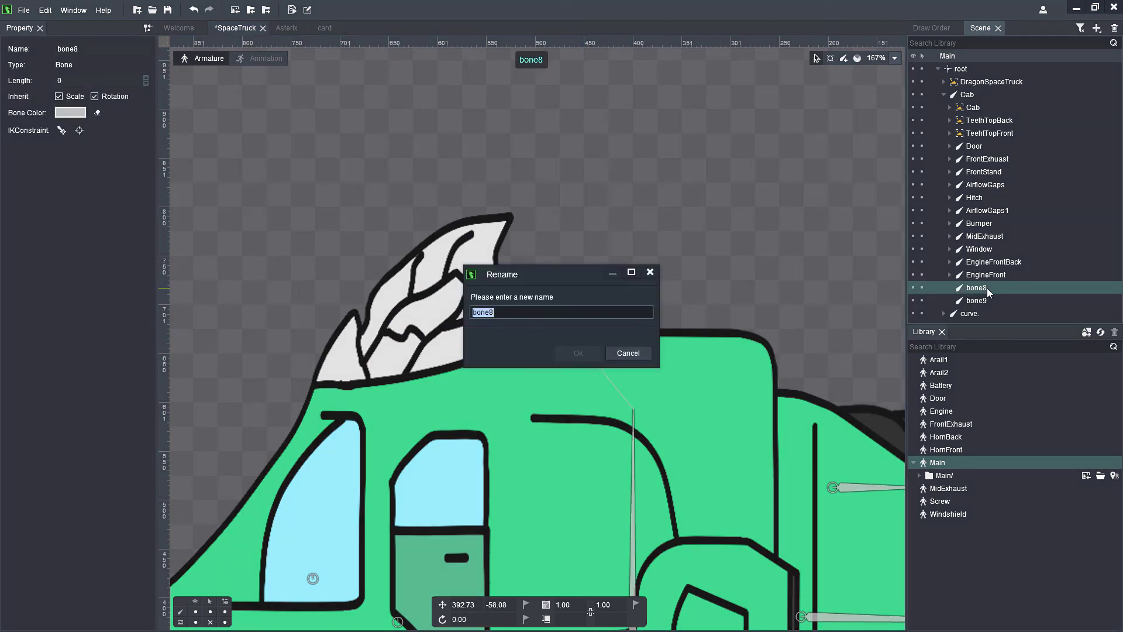
pyautogui.write('Arial2')
pyautogui.press('Return')
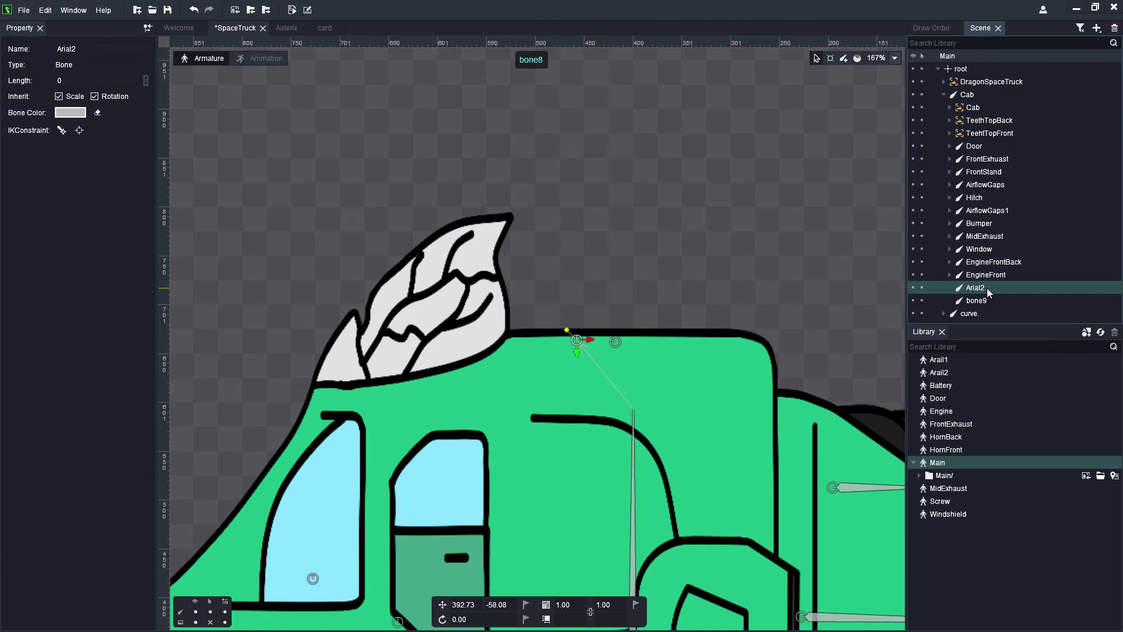
# Rename bone9 to 'Arial1'.
pyautogui.click(985, 299)
pyautogui.doubleClick(984, 299)
pyautogui.write('Ar')
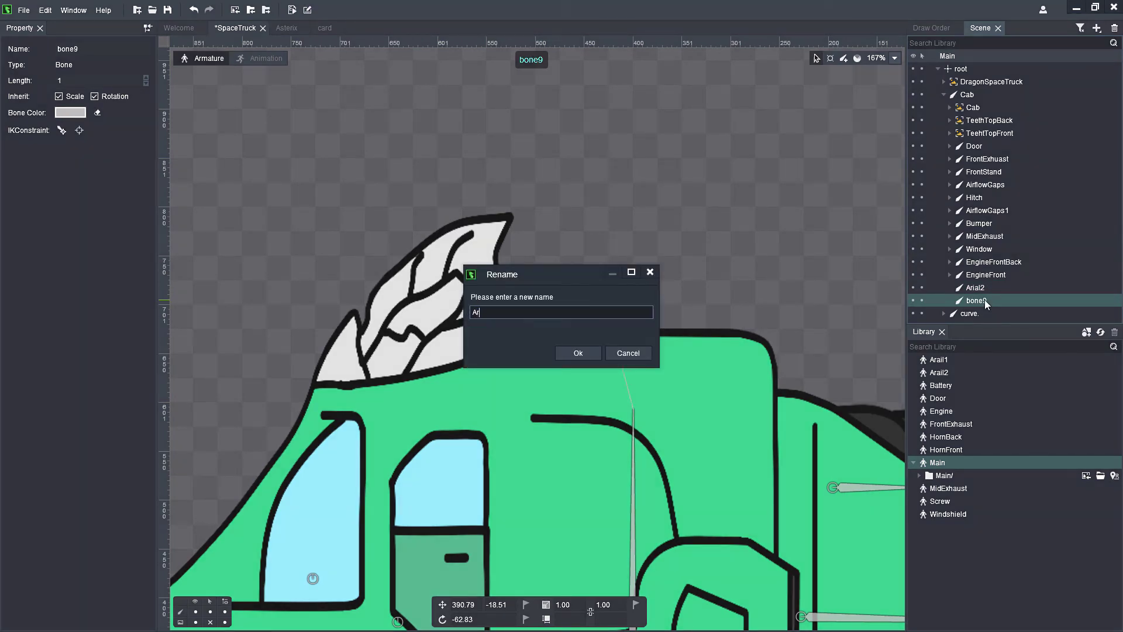
pyautogui.write('ial1')
pyautogui.press('Return')
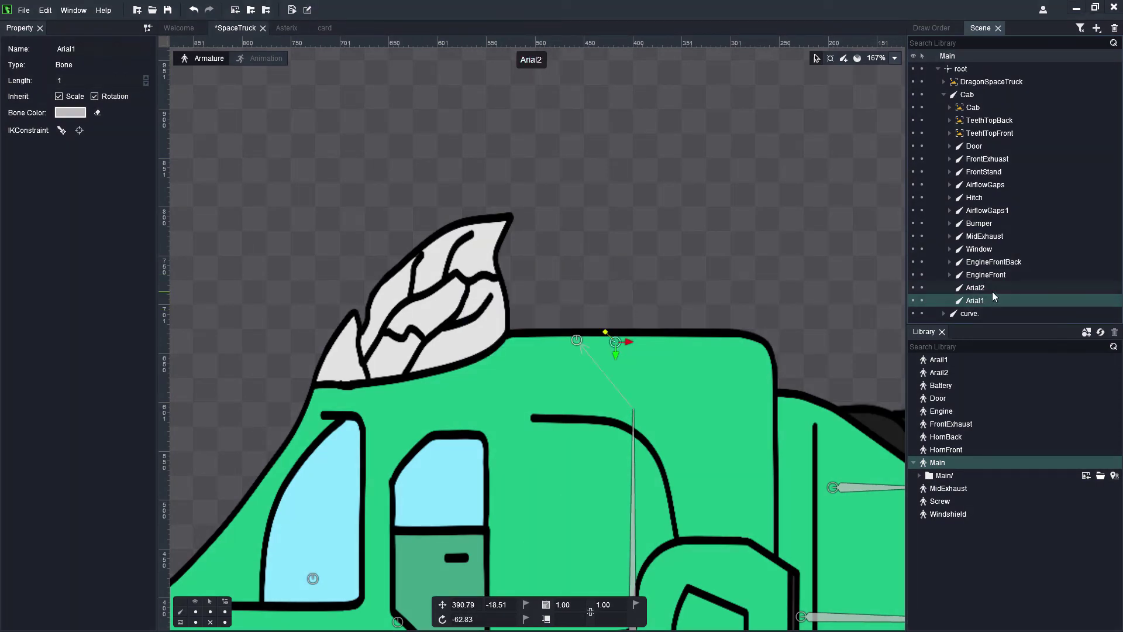
pyautogui.scroll(2, 650, 350)
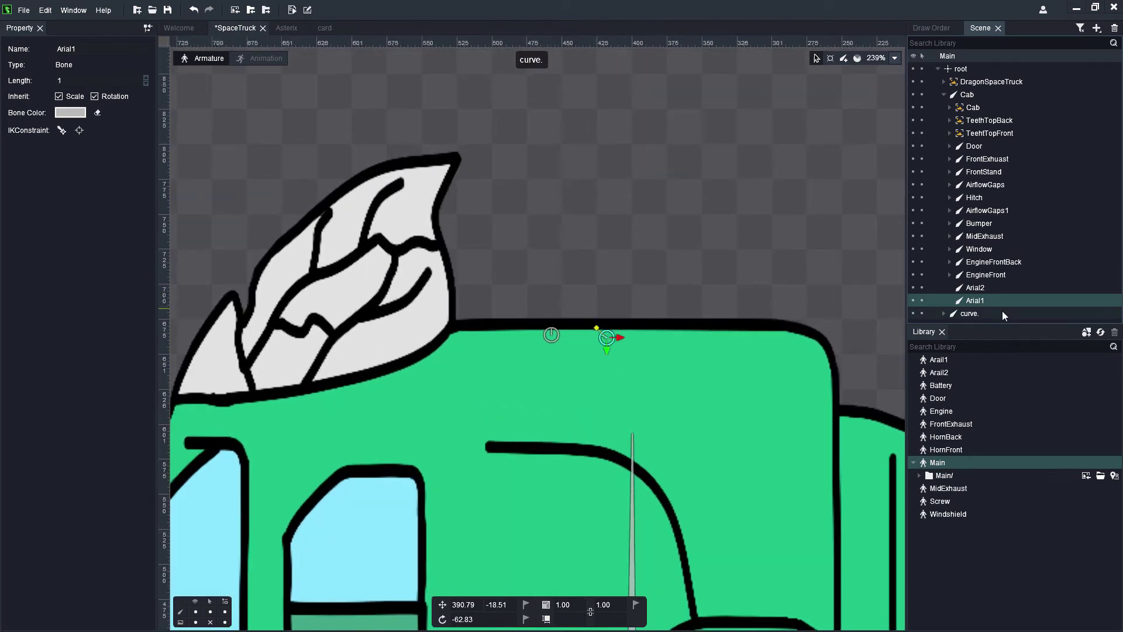
pyautogui.rightClick(977, 286)
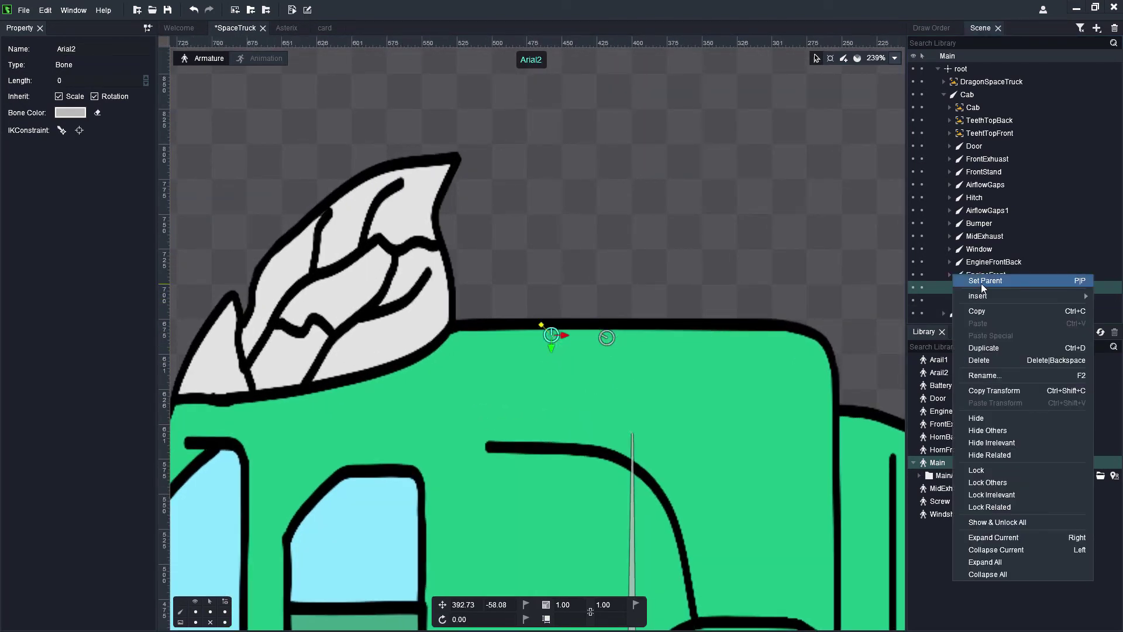
pyautogui.moveTo(988, 296)
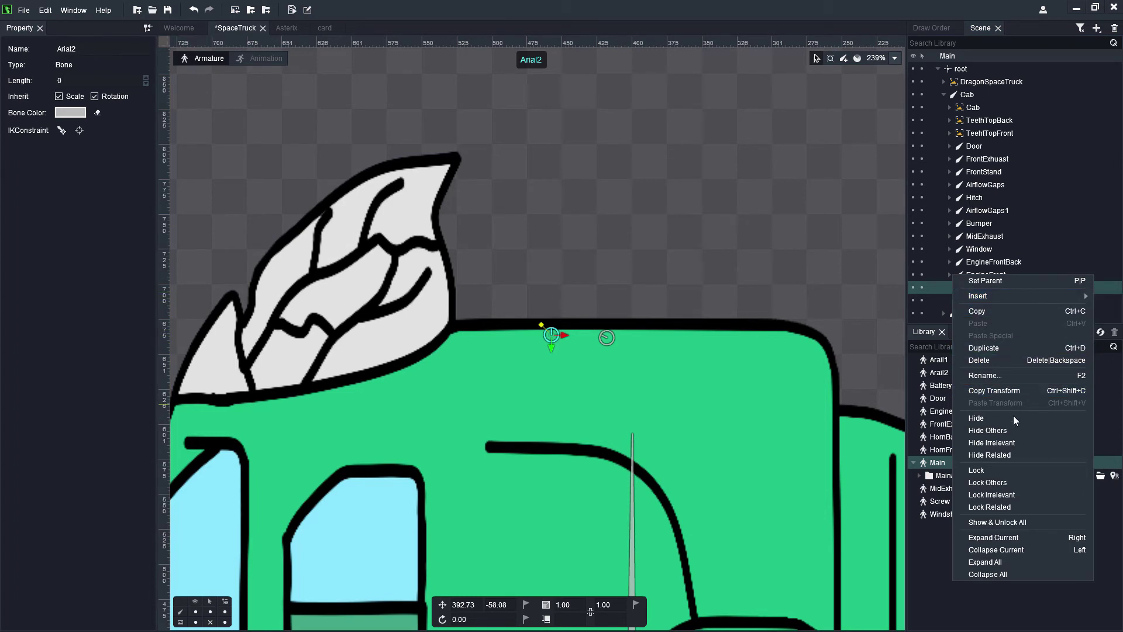
pyautogui.click(391, 196)
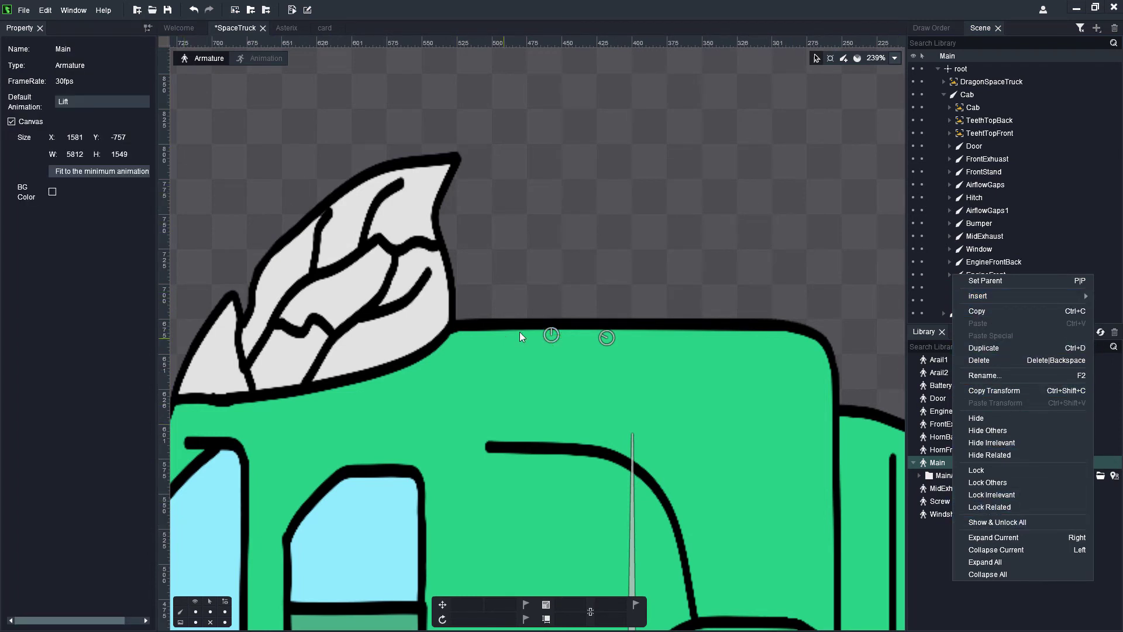
pyautogui.click(551, 336)
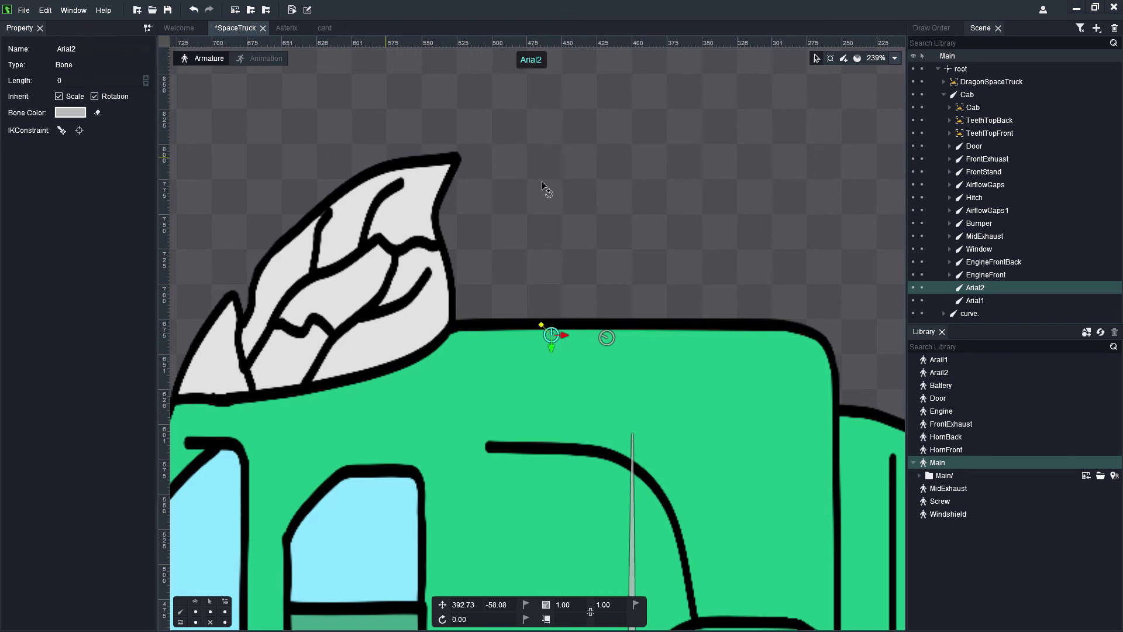
pyautogui.click(546, 286)
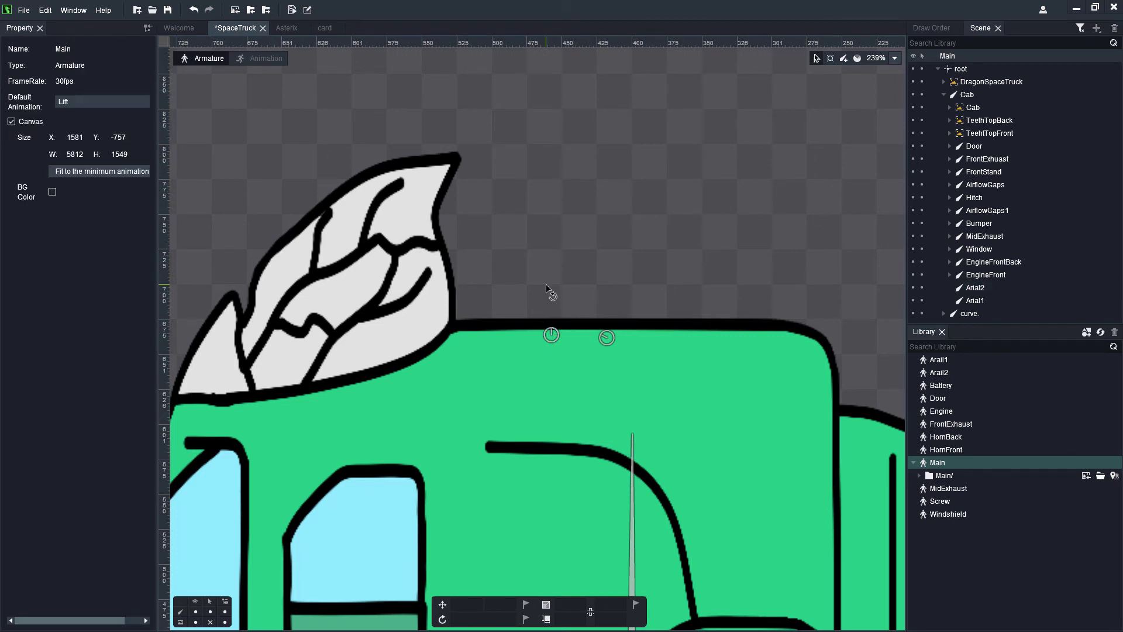
# Attach the Arail2 and Arail1 Library armatures to the Arial2 and Arial1 bones.
pyautogui.click(980, 375)
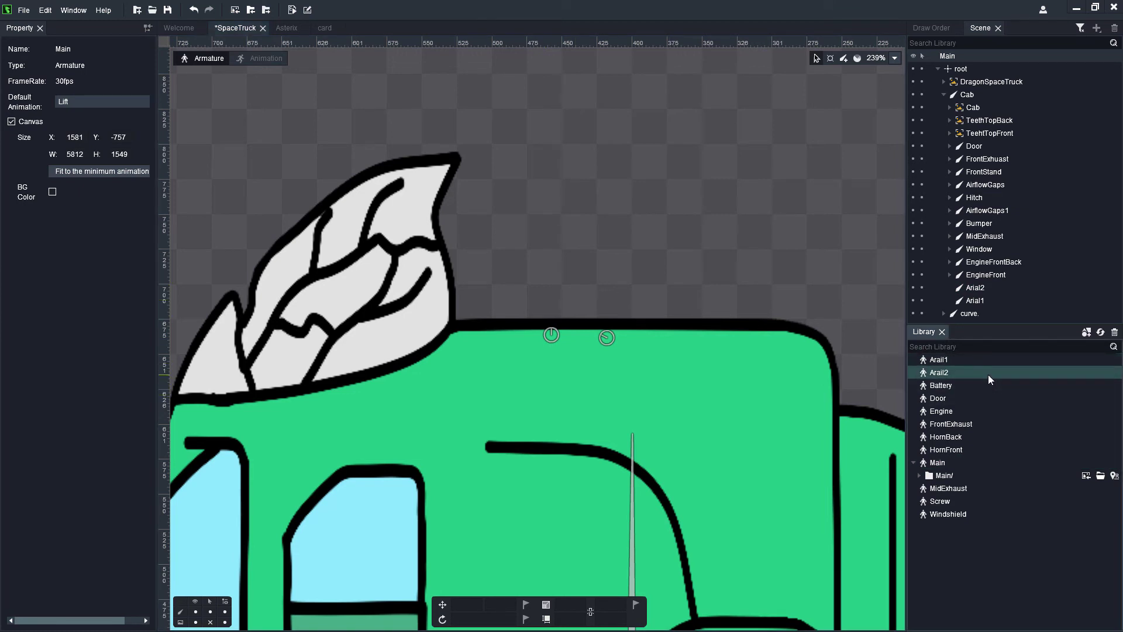
pyautogui.moveTo(989, 374)
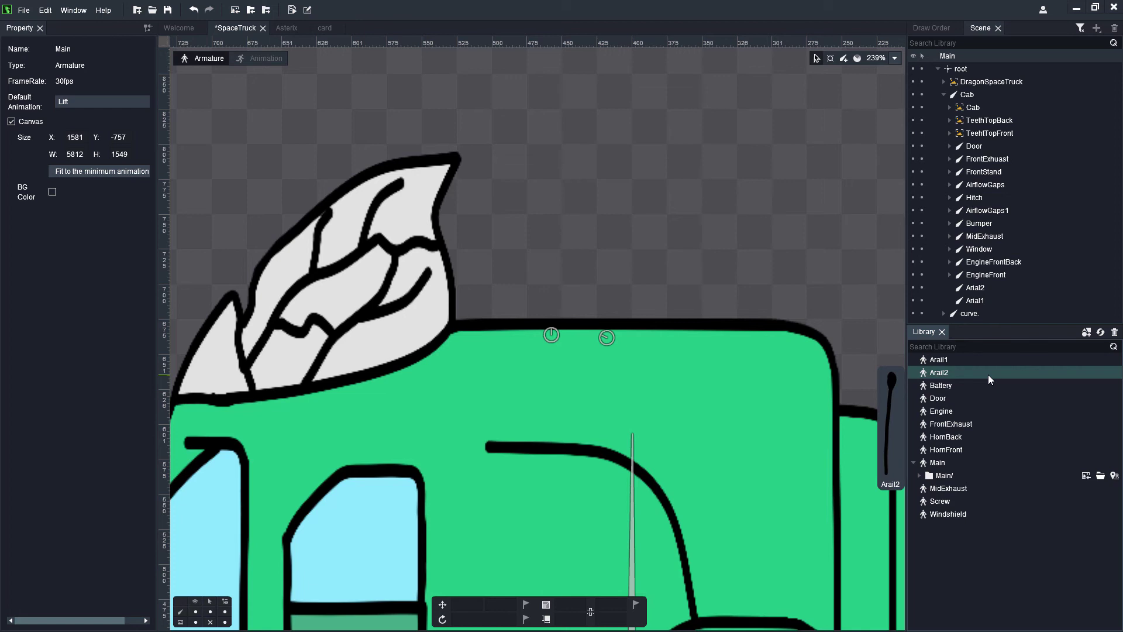
pyautogui.moveTo(988, 374); pyautogui.dragTo(971, 288)
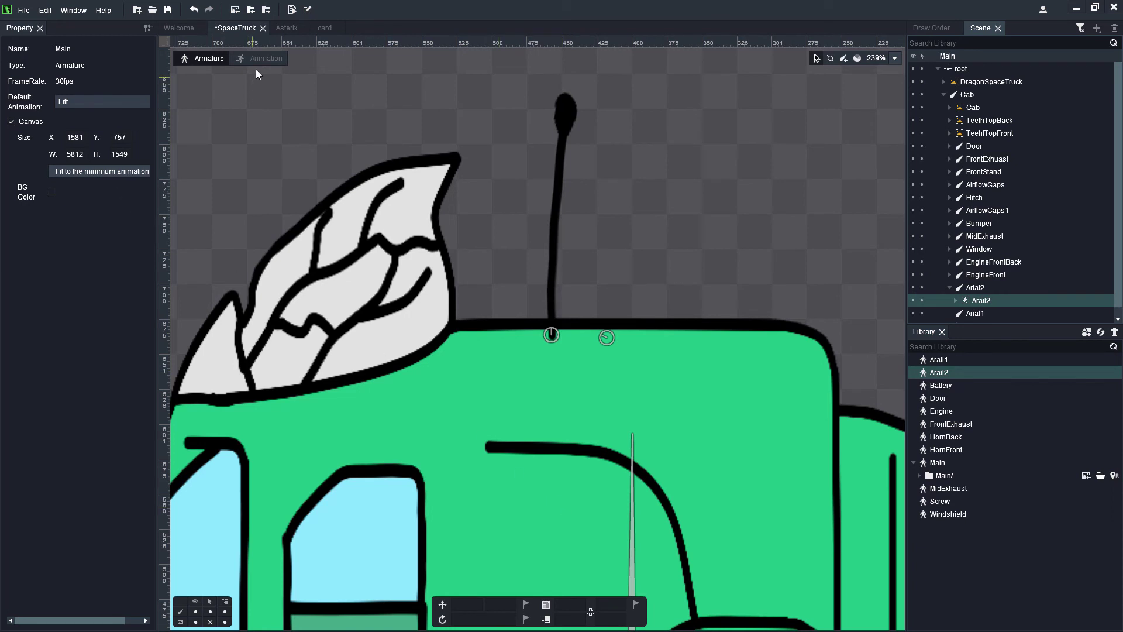
pyautogui.moveTo(946, 361); pyautogui.dragTo(998, 311)
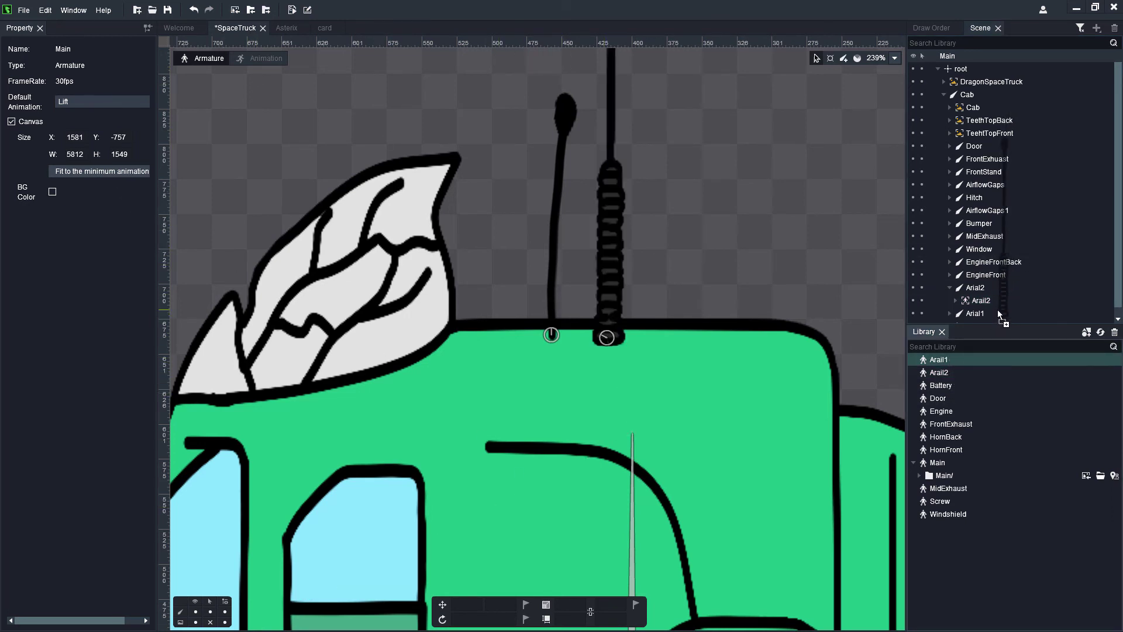
# In the Draw Order list, move both antenna slots to just below Cab.
pyautogui.click(942, 30)
pyautogui.click(968, 55)
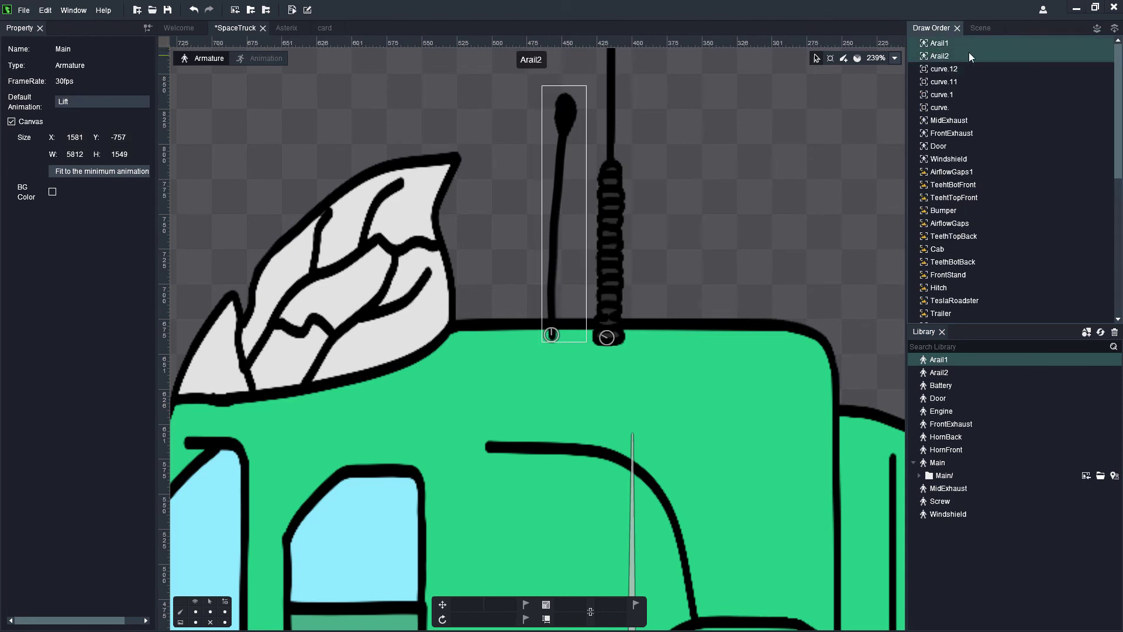
pyautogui.moveTo(969, 51); pyautogui.dragTo(960, 258)
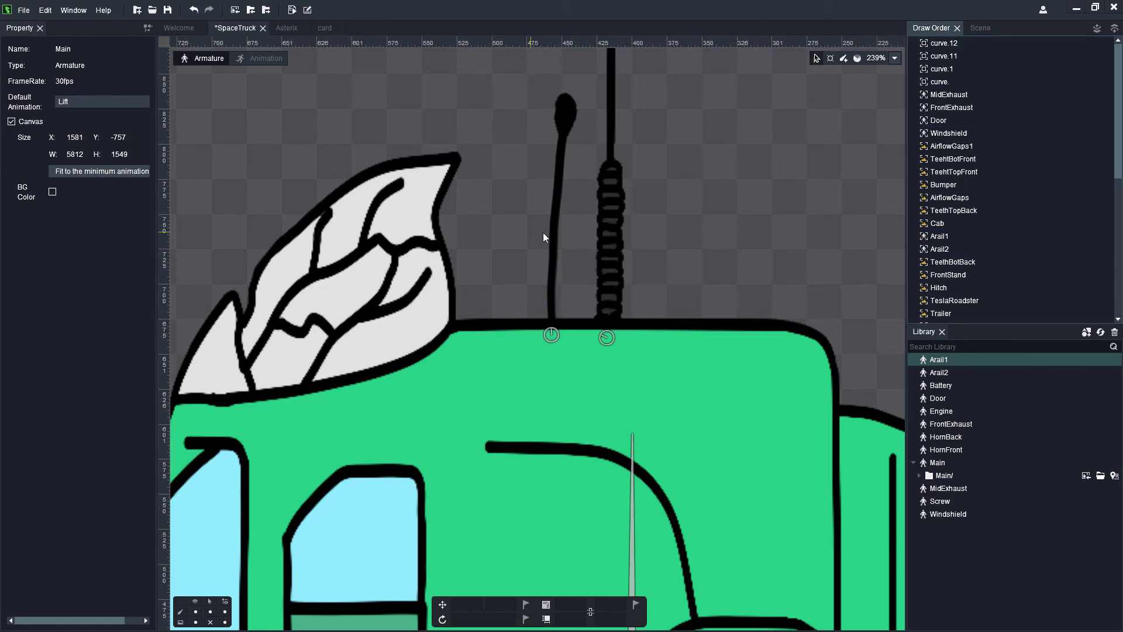
pyautogui.scroll(-3, 565, 281)
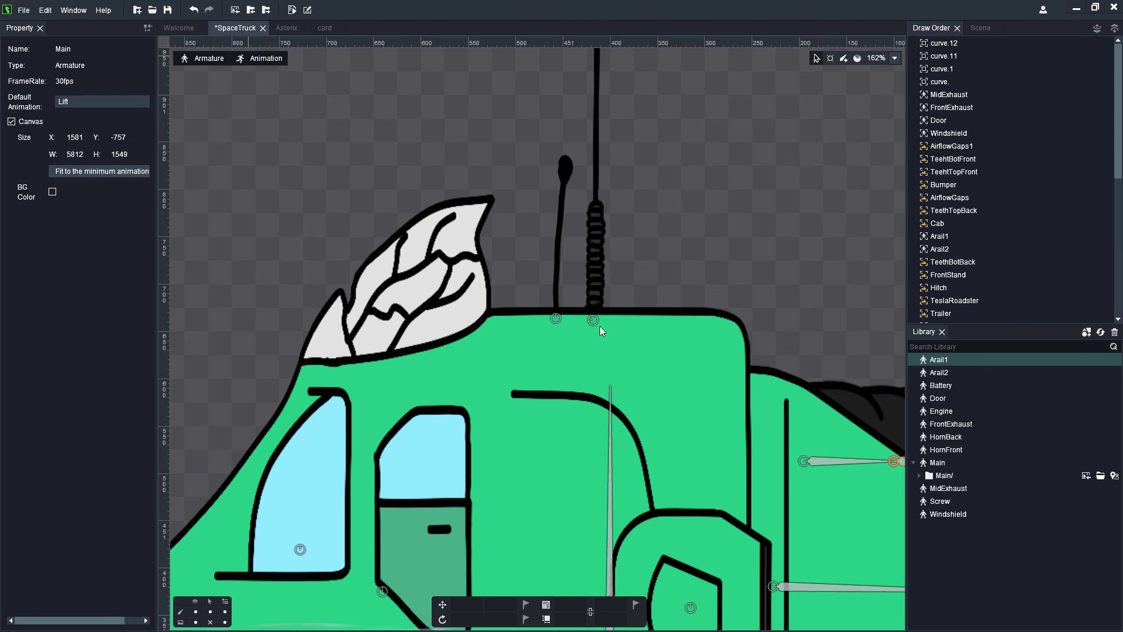
# Enter Animation mode with Ctrl+2, play and stop Idle, and rewind the playhead to frame 0.
pyautogui.hotkey('ctrl', '2')
pyautogui.scroll(-4, 563, 329)
pyautogui.scroll(4, 623, 174)
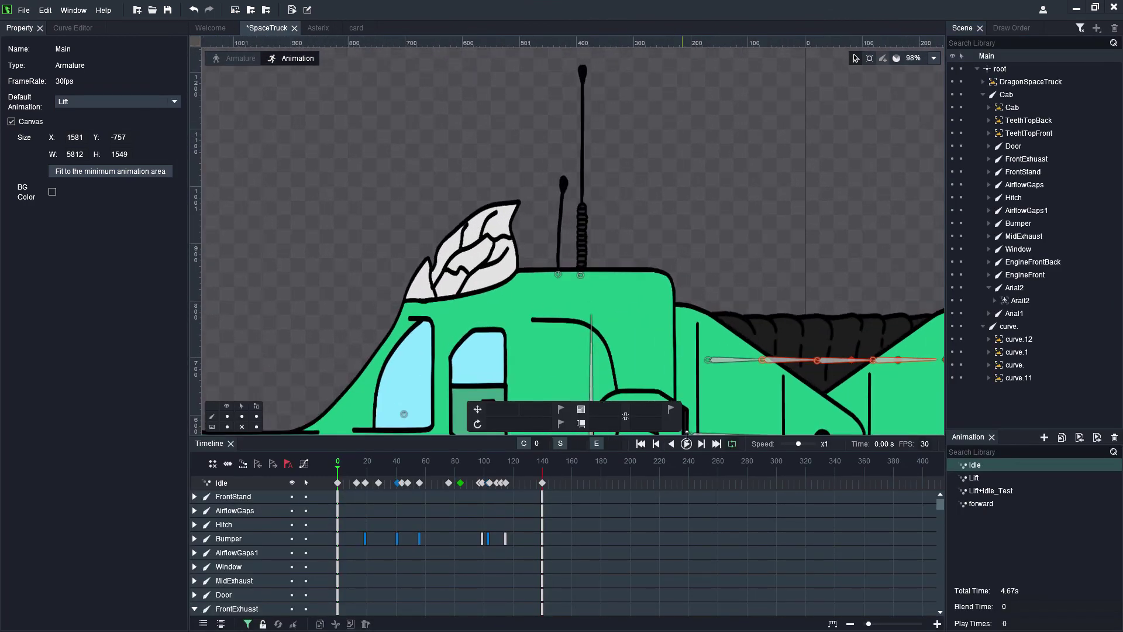
pyautogui.click(687, 443)
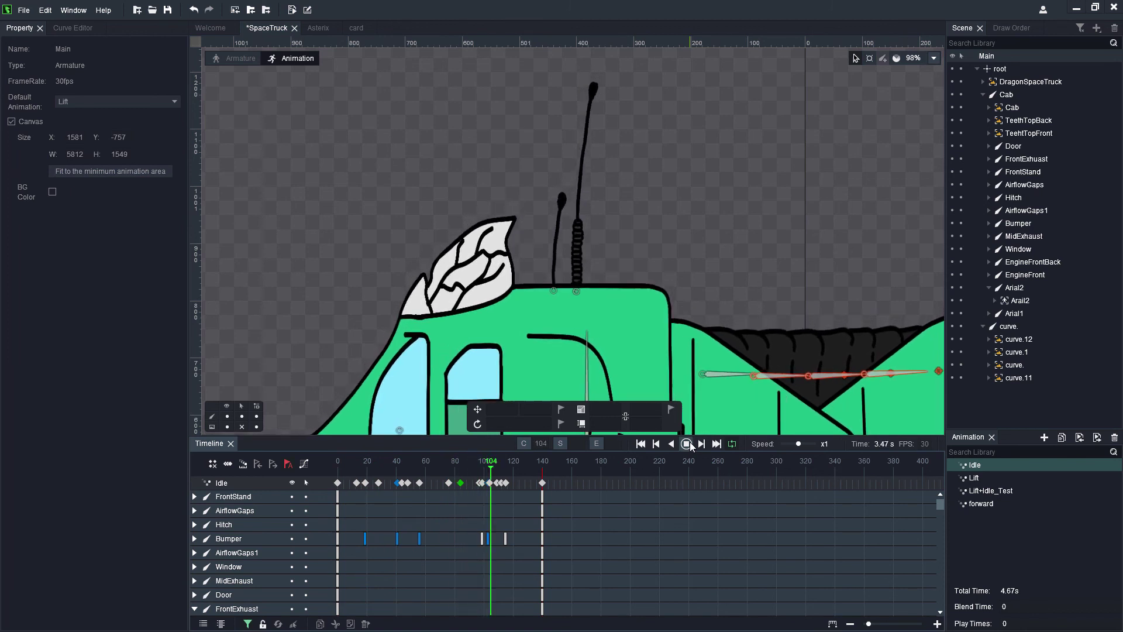
pyautogui.click(687, 444)
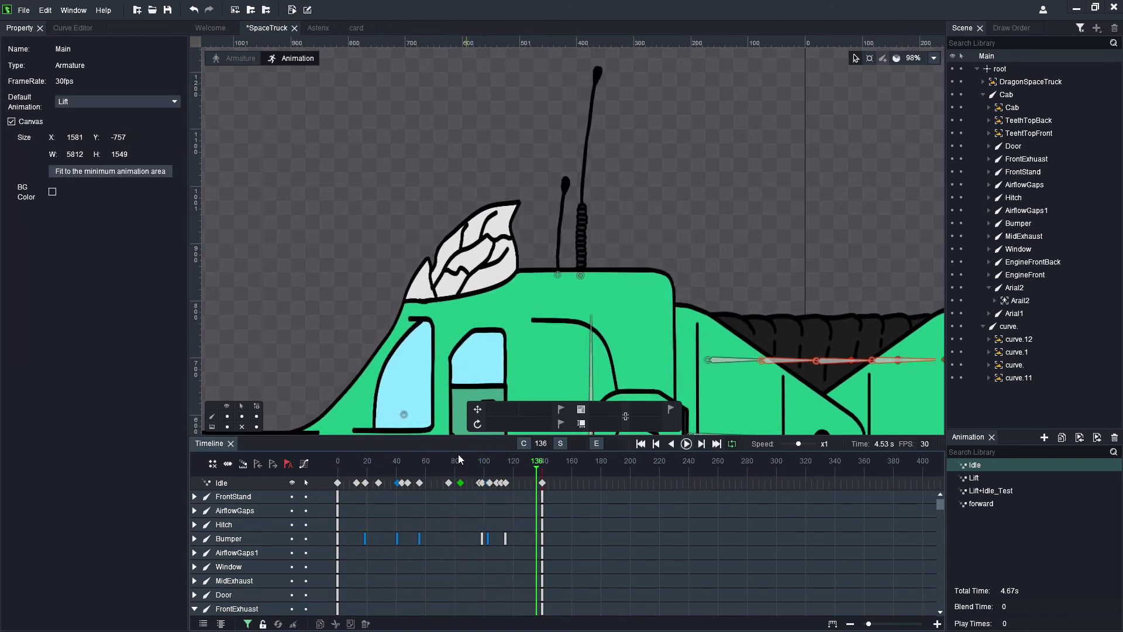
pyautogui.moveTo(348, 467); pyautogui.dragTo(313, 466)
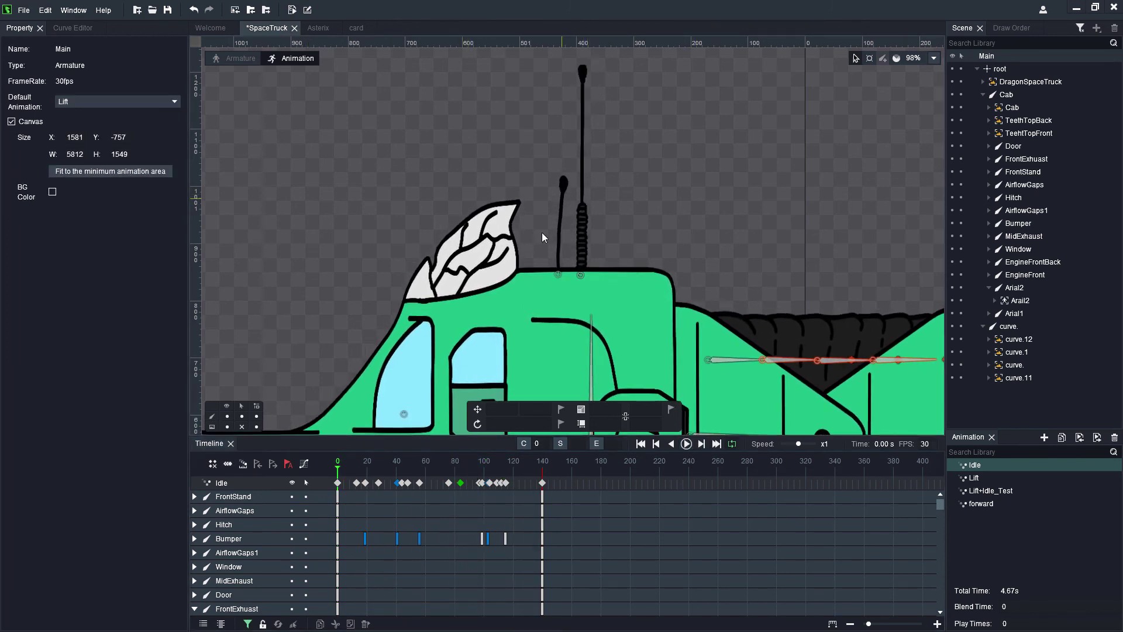
# Turn on Play Animation for the short Arail2 antenna and set it to Anim1.
pyautogui.click(568, 187)
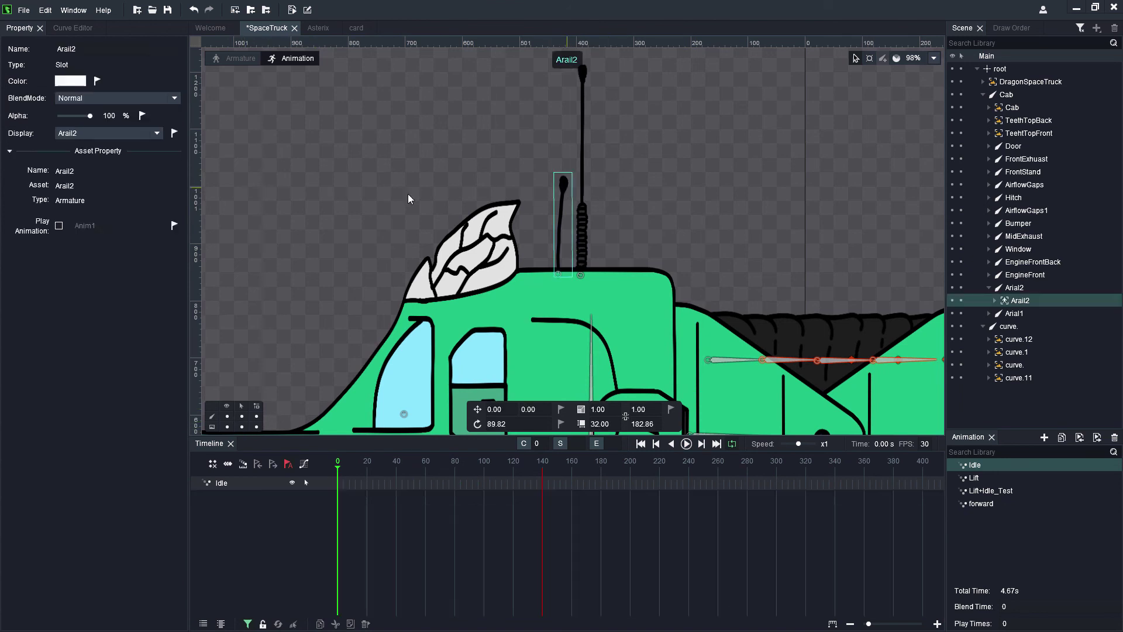
pyautogui.click(59, 227)
pyautogui.click(94, 228)
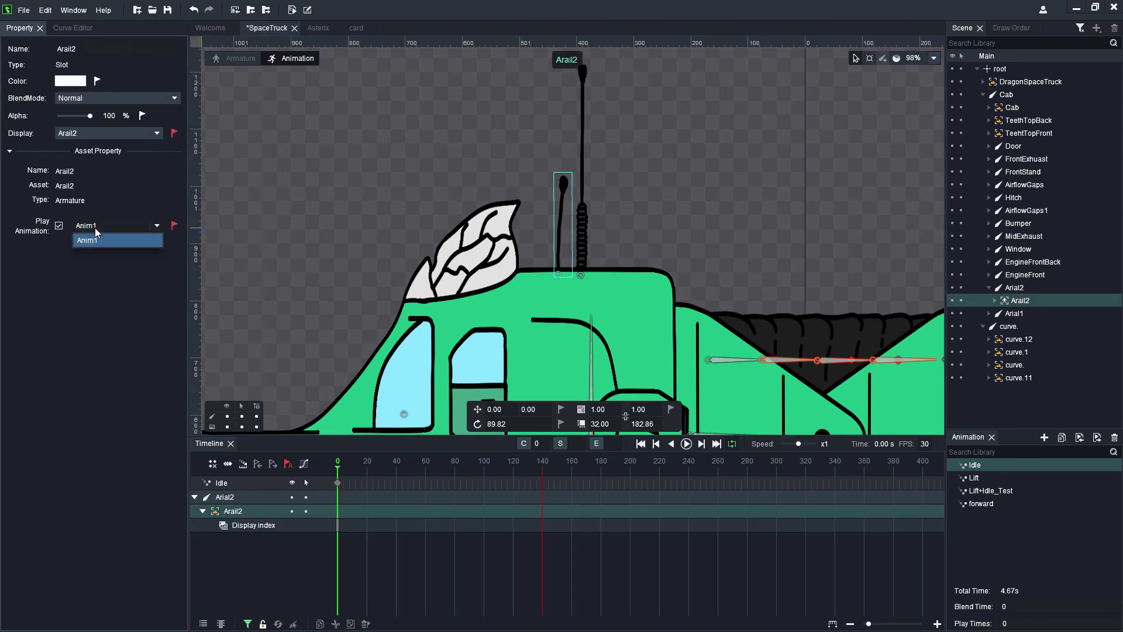
pyautogui.click(95, 227)
# Turn on Play Animation for the tall Arail1 antenna, then play the Idle animation to preview.
pyautogui.click(580, 151)
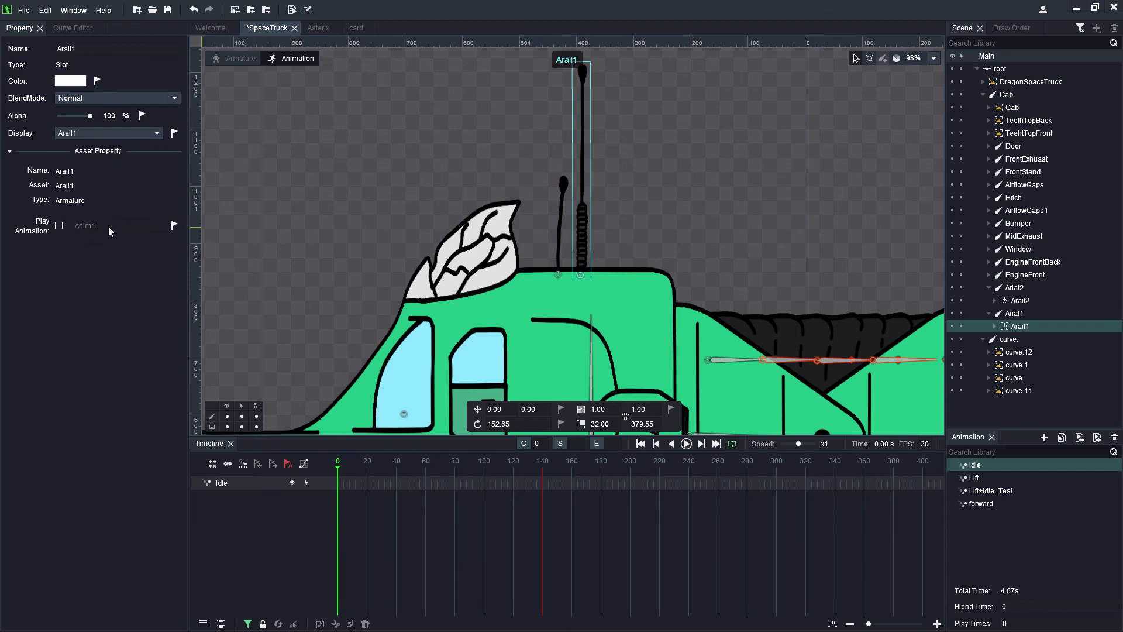
pyautogui.click(59, 225)
pyautogui.click(732, 175)
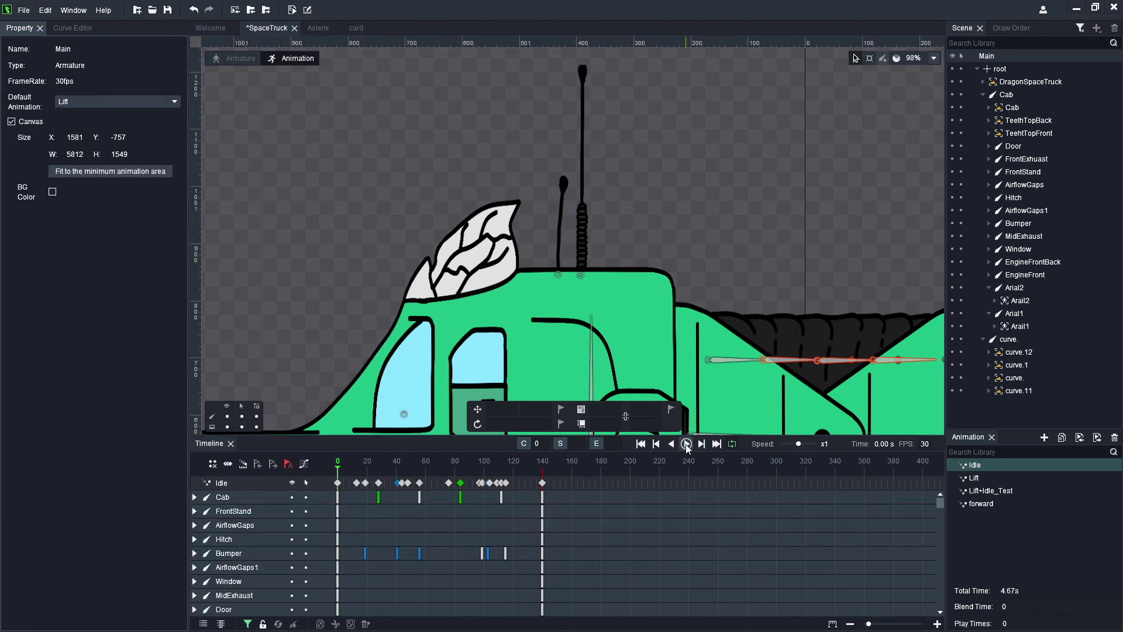
pyautogui.click(686, 444)
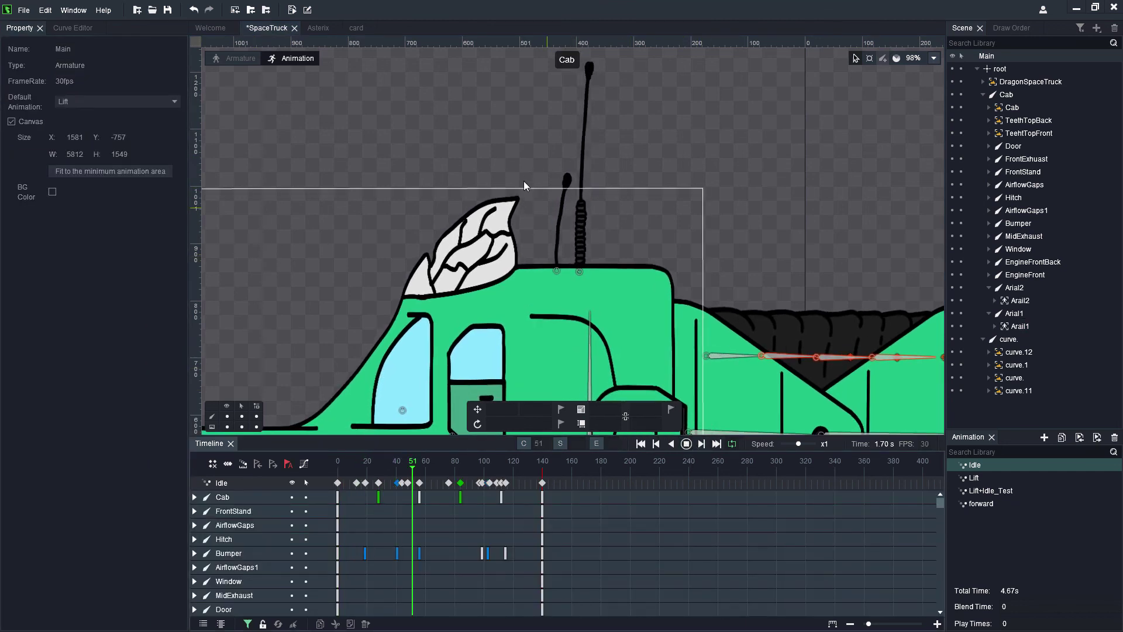
pyautogui.scroll(-5, 524, 186)
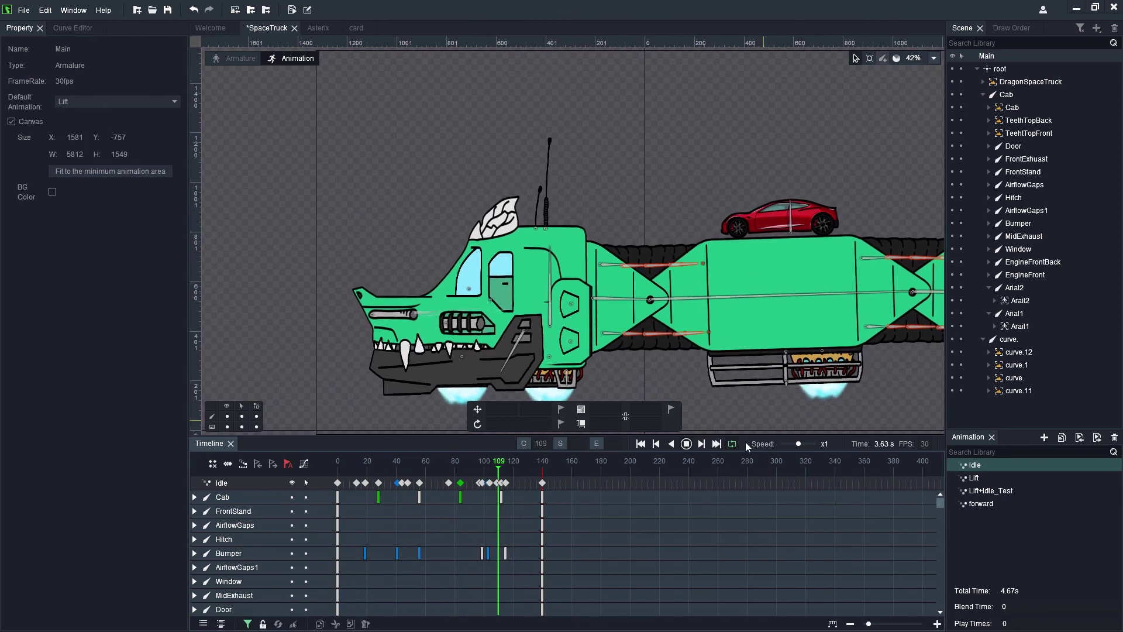